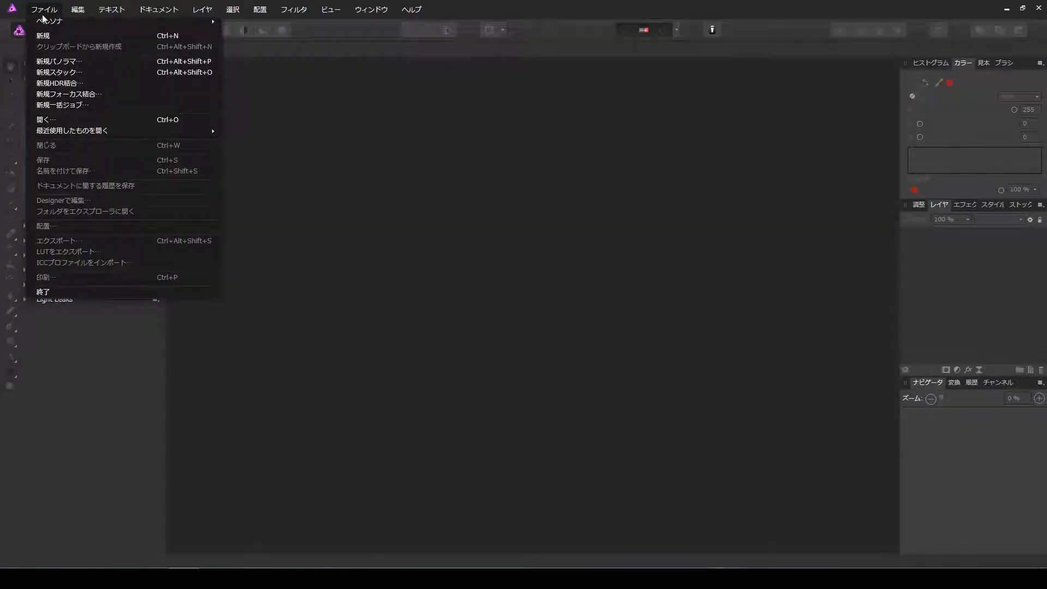
Open the photo IMG_4186.JPG from the tmp folder
{"action": "left_click", "coordinate": [87, 119]}
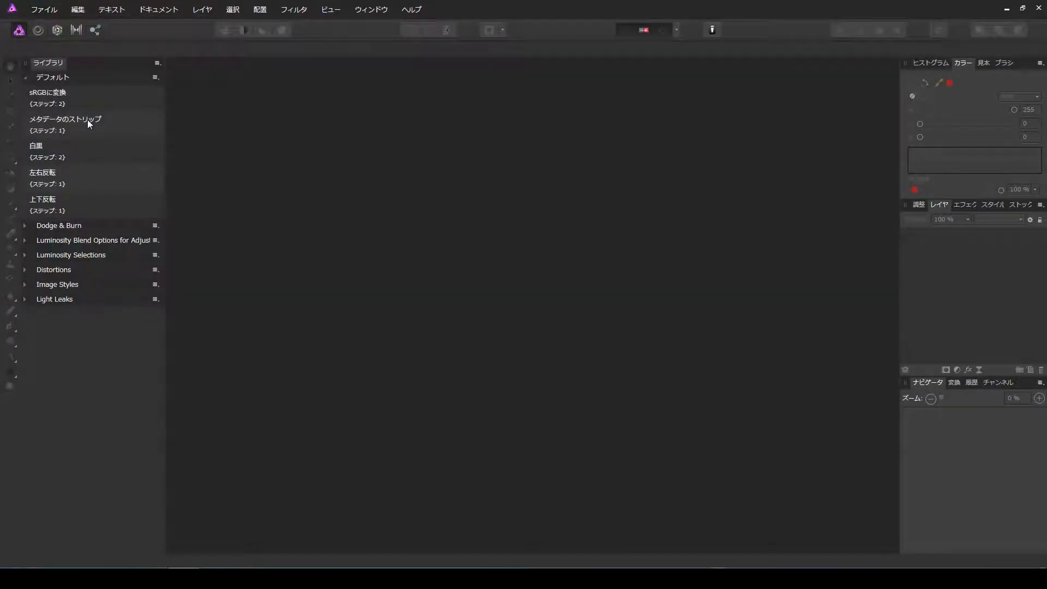
{"action": "left_click", "coordinate": [137, 86]}
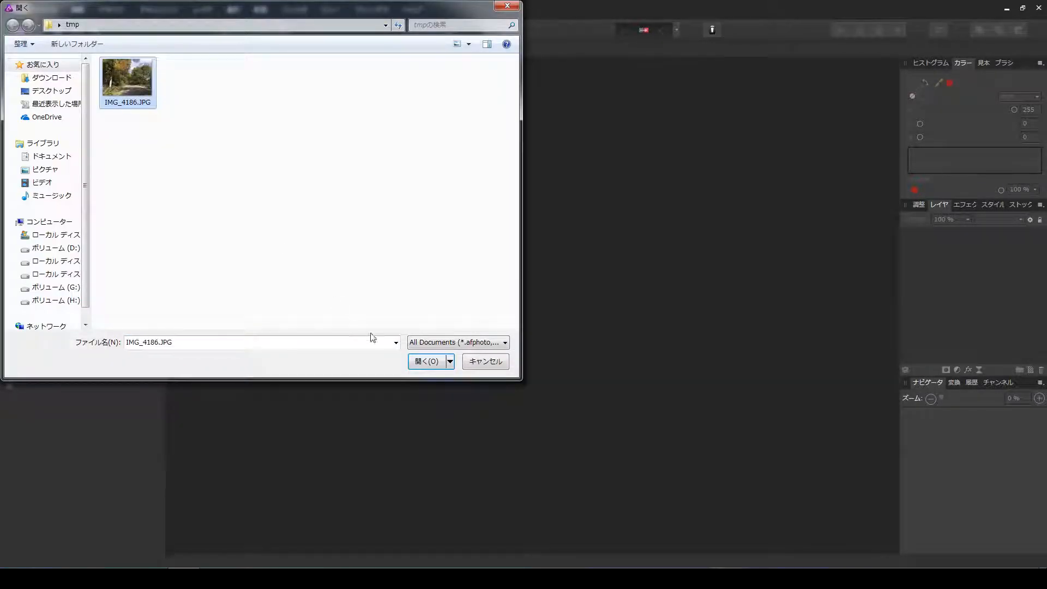
{"action": "left_click", "coordinate": [413, 361]}
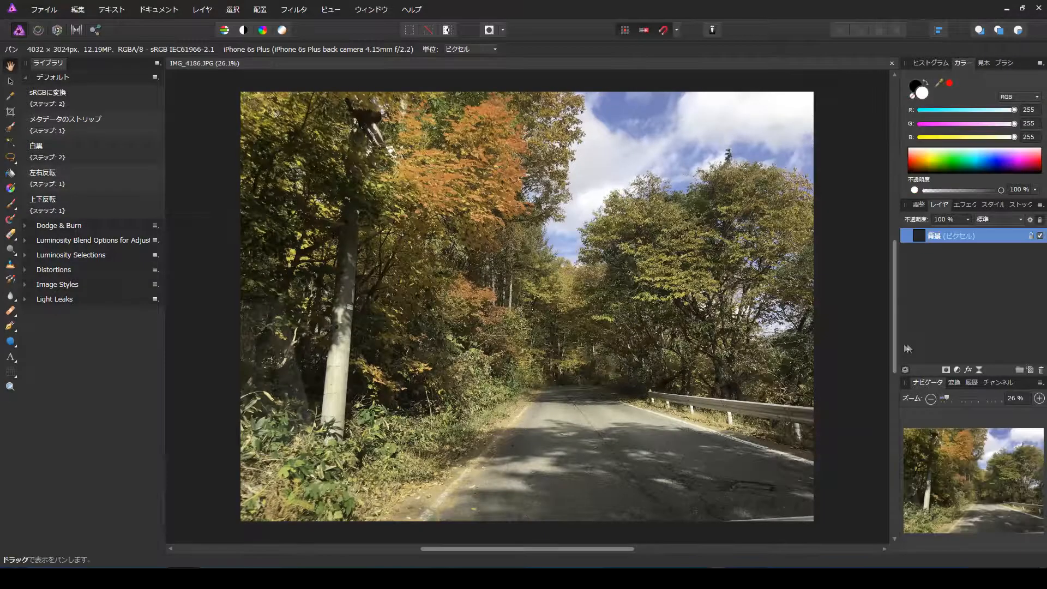
Add a vibrance (自然な彩度) adjustment layer above the photo, set its vibrance to 61%, and close its settings
{"action": "left_click", "coordinate": [957, 371]}
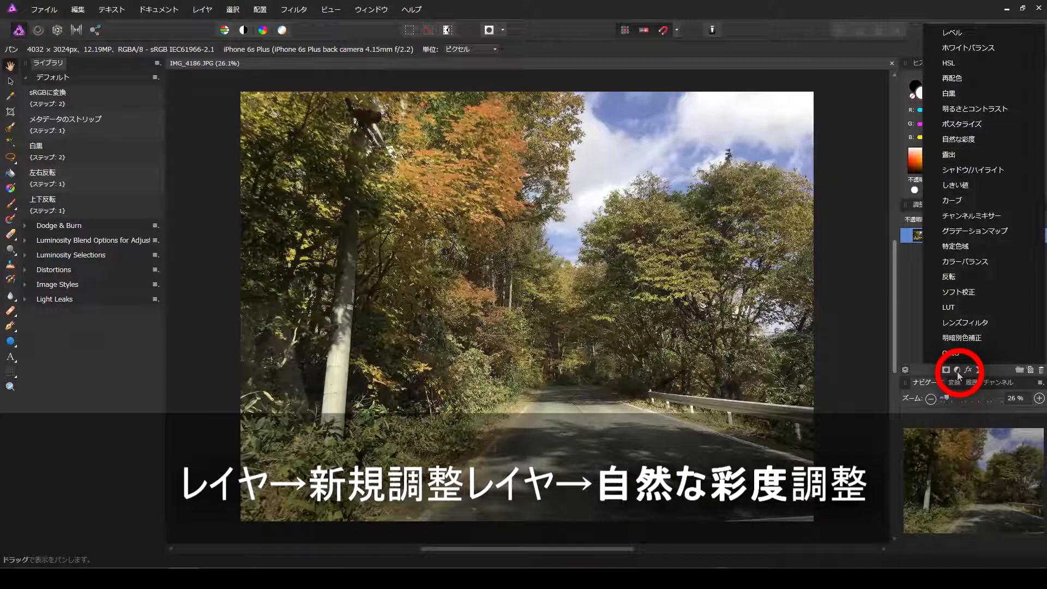
{"action": "left_click", "coordinate": [960, 140]}
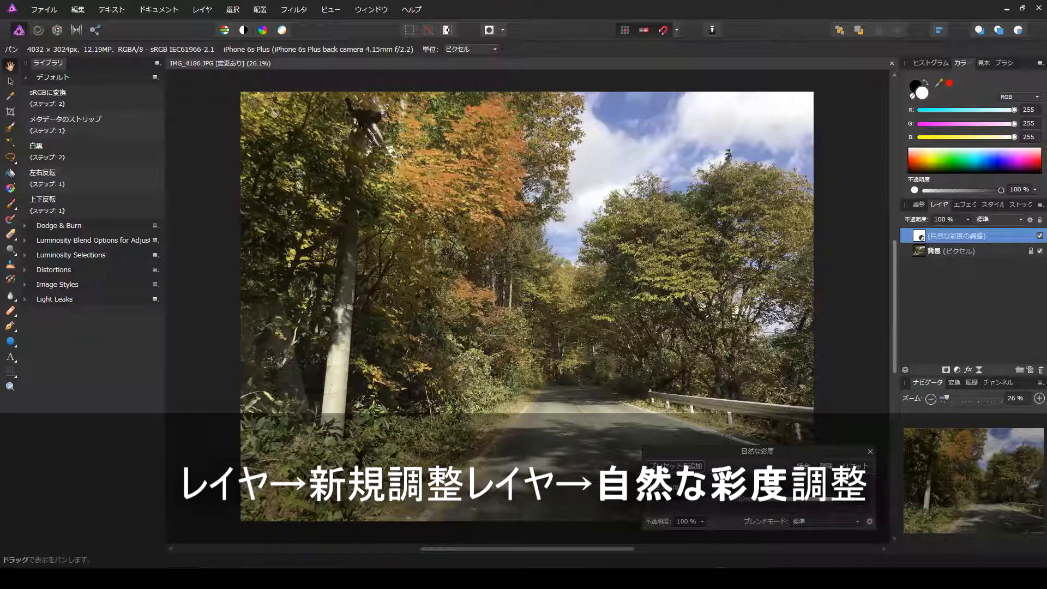
{"action": "left_click_drag", "start_coordinate": [740, 500], "coordinate": [797, 499]}
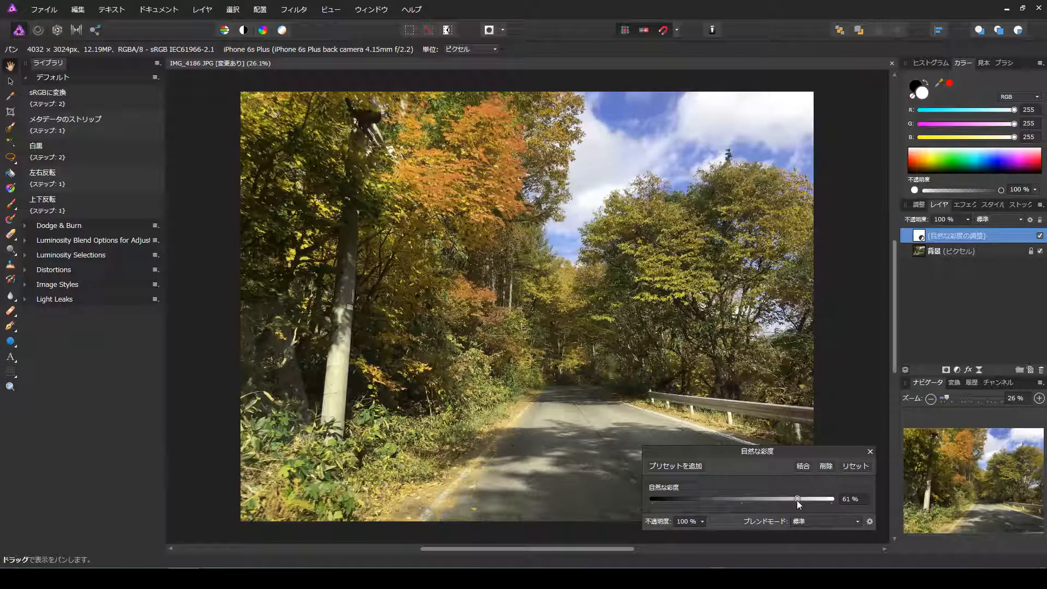
{"action": "left_click", "coordinate": [871, 451]}
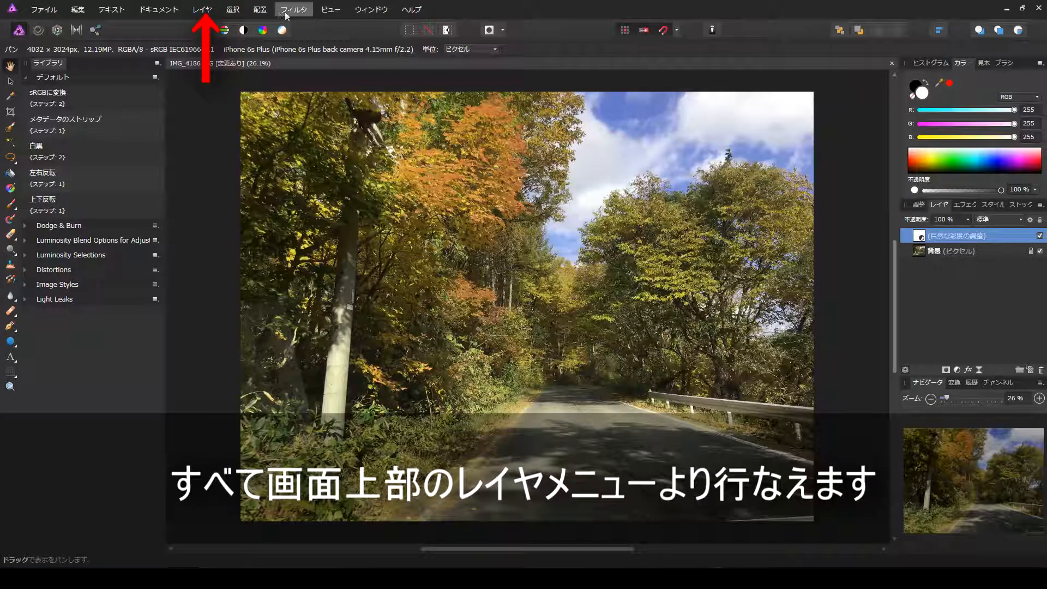
Add an HSL adjustment layer and set the saturation shift of the red (赤) range to 62%
{"action": "left_click", "coordinate": [202, 10]}
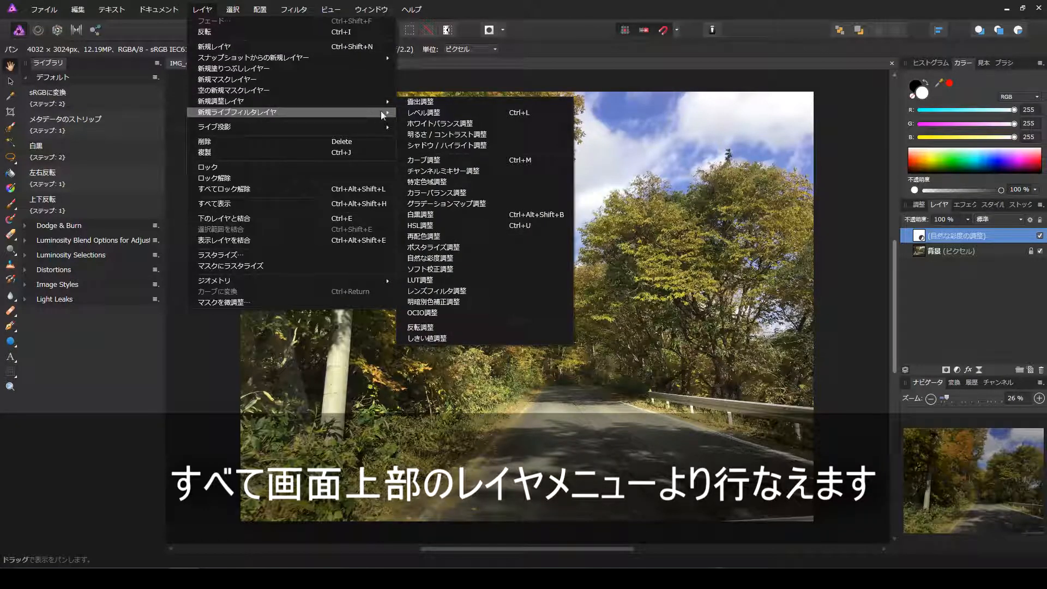
{"action": "mouse_move", "coordinate": [381, 104]}
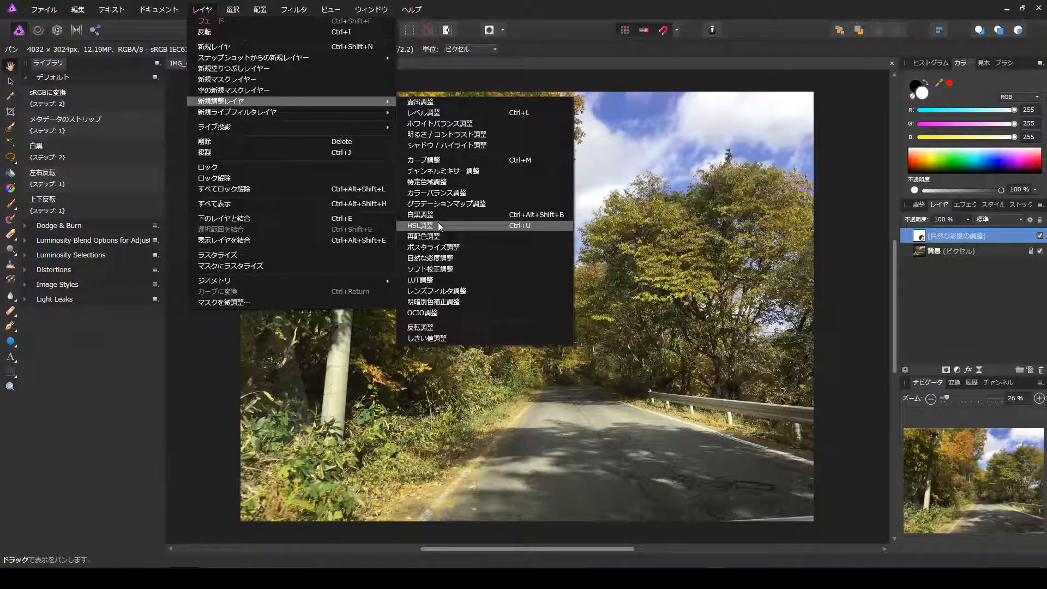
{"action": "left_click", "coordinate": [437, 221]}
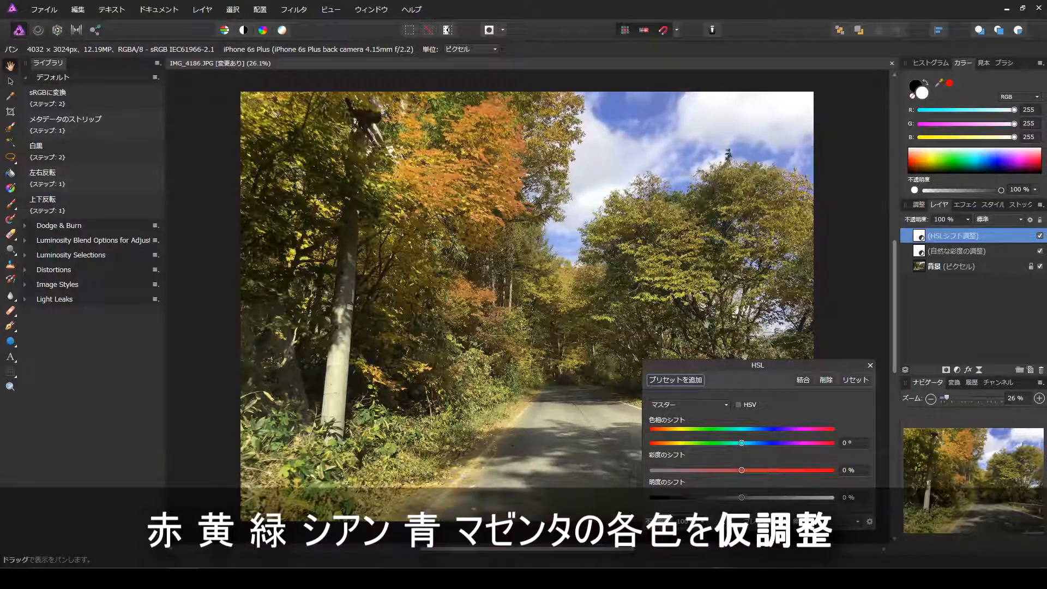
{"action": "left_click", "coordinate": [727, 404]}
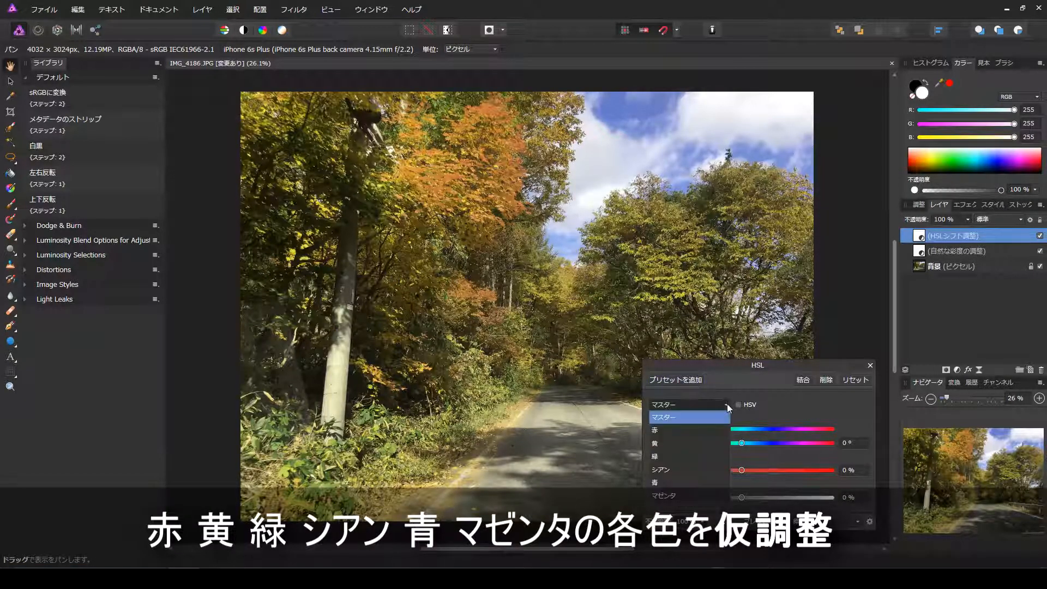
{"action": "left_click", "coordinate": [722, 433]}
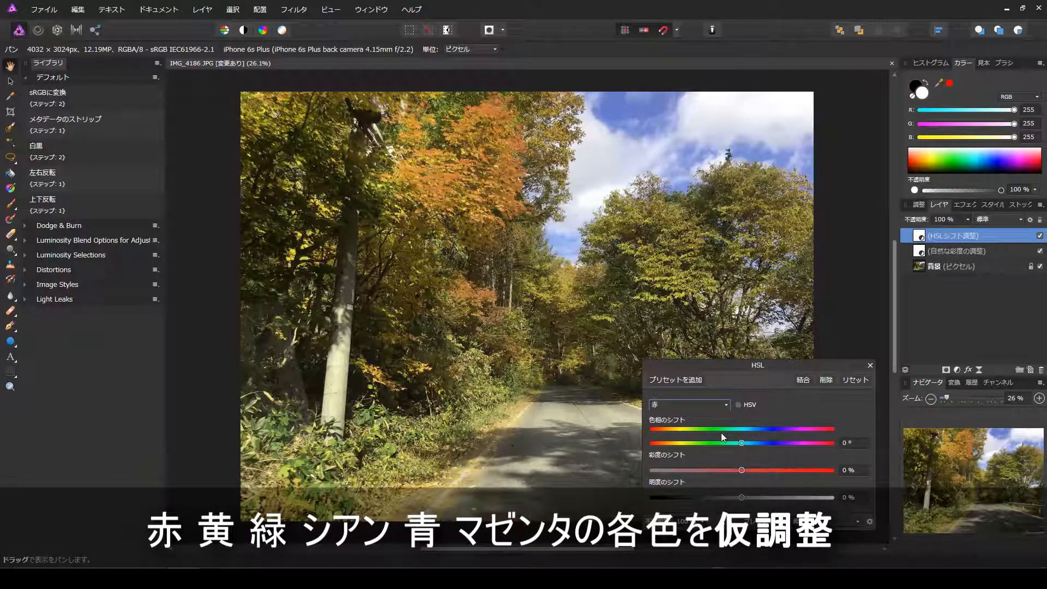
{"action": "left_click_drag", "start_coordinate": [742, 471], "coordinate": [797, 470]}
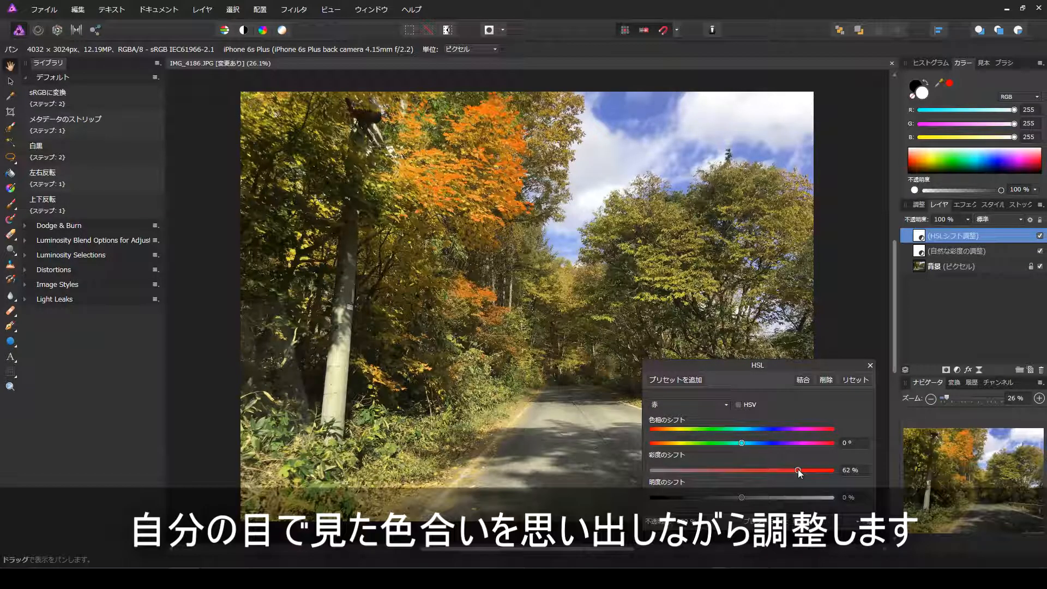
In the HSL adjustment, set the saturation shift to 33% for yellow (黄) and 19% for green (緑)
{"action": "left_click", "coordinate": [688, 403]}
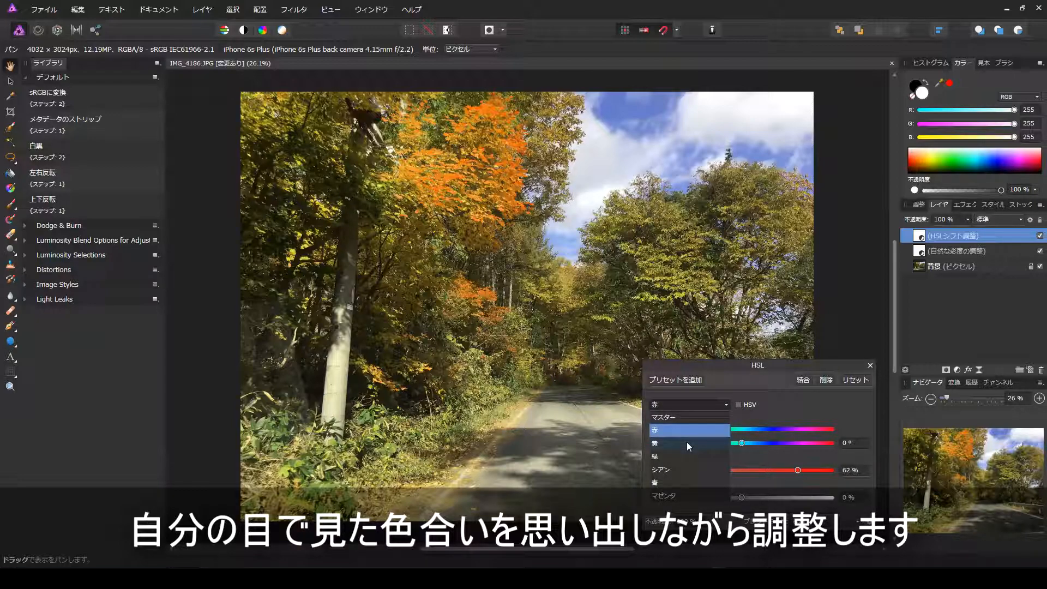
{"action": "left_click", "coordinate": [686, 443]}
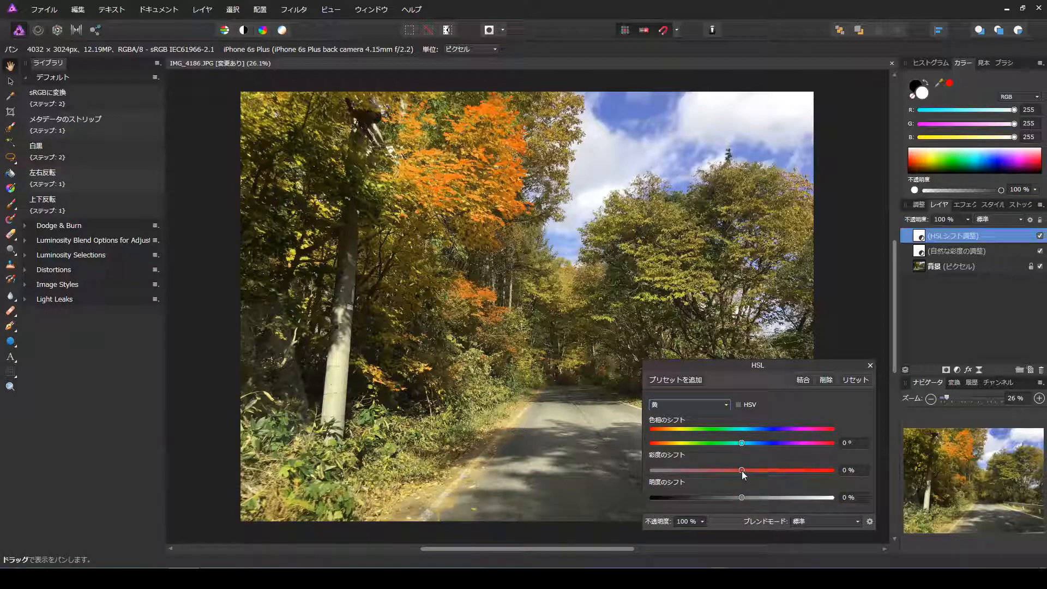
{"action": "left_click_drag", "start_coordinate": [743, 476], "coordinate": [772, 469]}
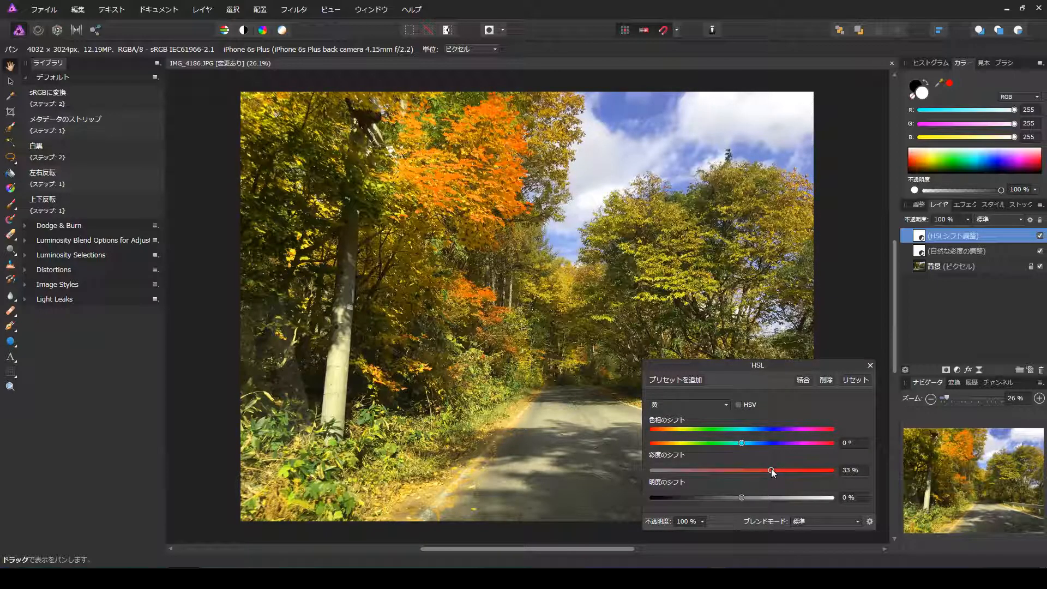
{"action": "left_click", "coordinate": [715, 405]}
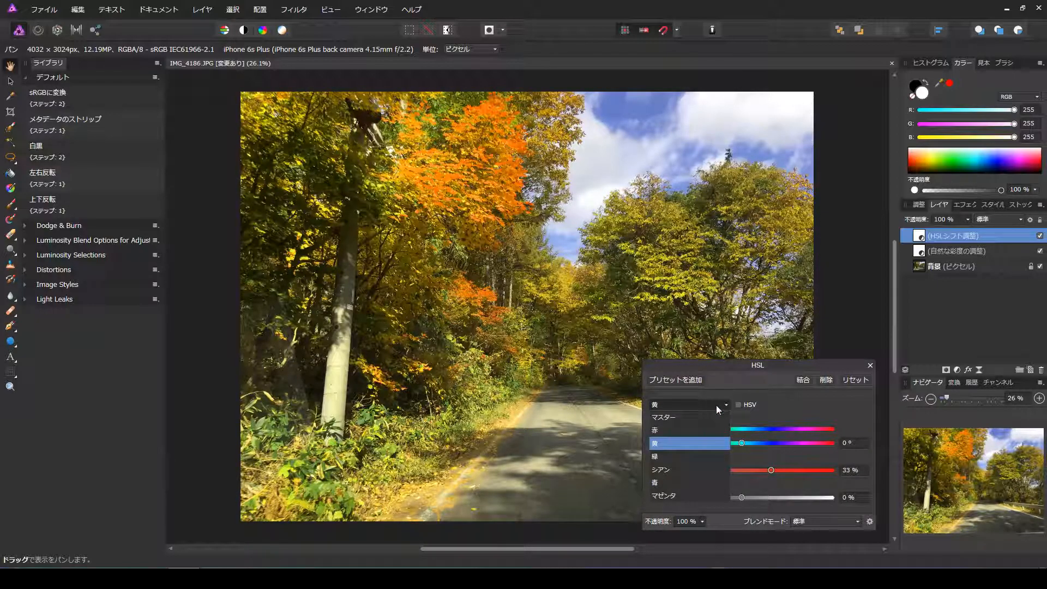
{"action": "left_click", "coordinate": [712, 457]}
{"action": "left_click_drag", "start_coordinate": [743, 470], "coordinate": [759, 472]}
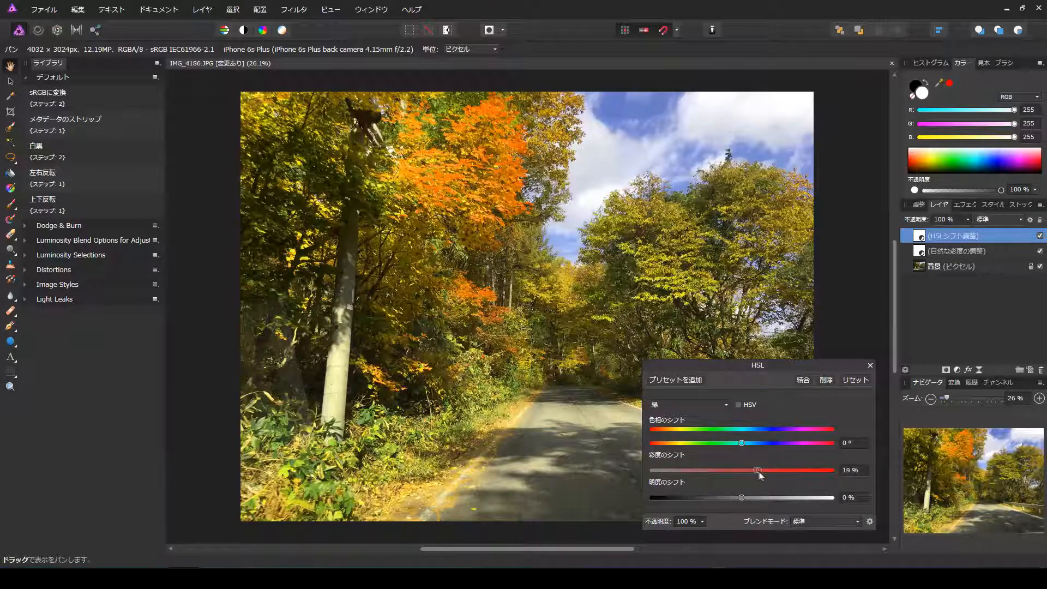
In the HSL adjustment, set the saturation shift to 30% for cyan (シアン) and 33% for blue (青)
{"action": "left_click", "coordinate": [711, 407]}
{"action": "left_click", "coordinate": [710, 469]}
{"action": "left_click_drag", "start_coordinate": [743, 471], "coordinate": [769, 471]}
{"action": "left_click", "coordinate": [708, 401]}
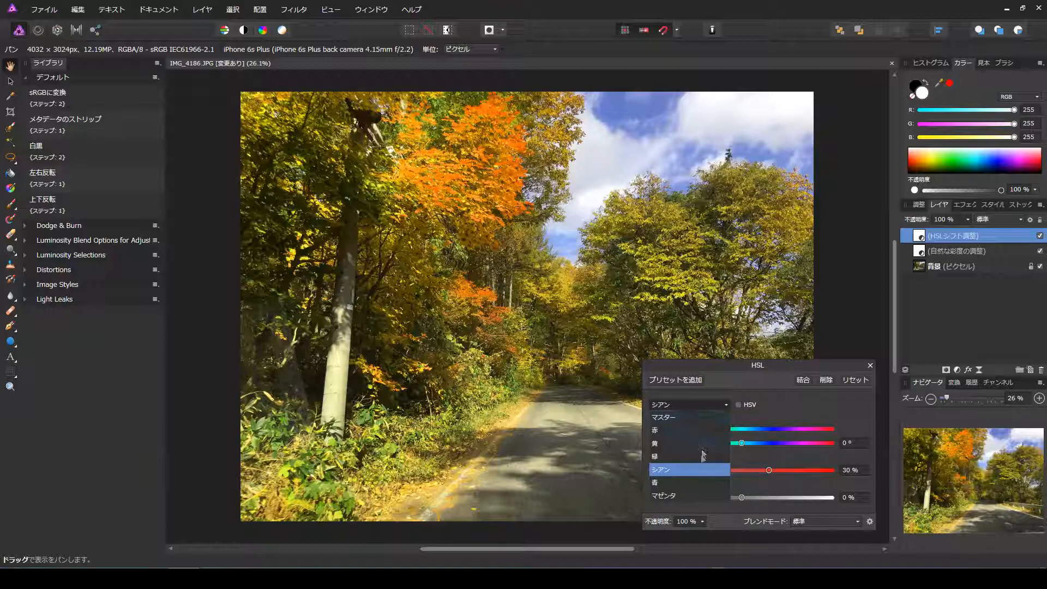
{"action": "left_click", "coordinate": [697, 478]}
{"action": "left_click_drag", "start_coordinate": [742, 470], "coordinate": [772, 473]}
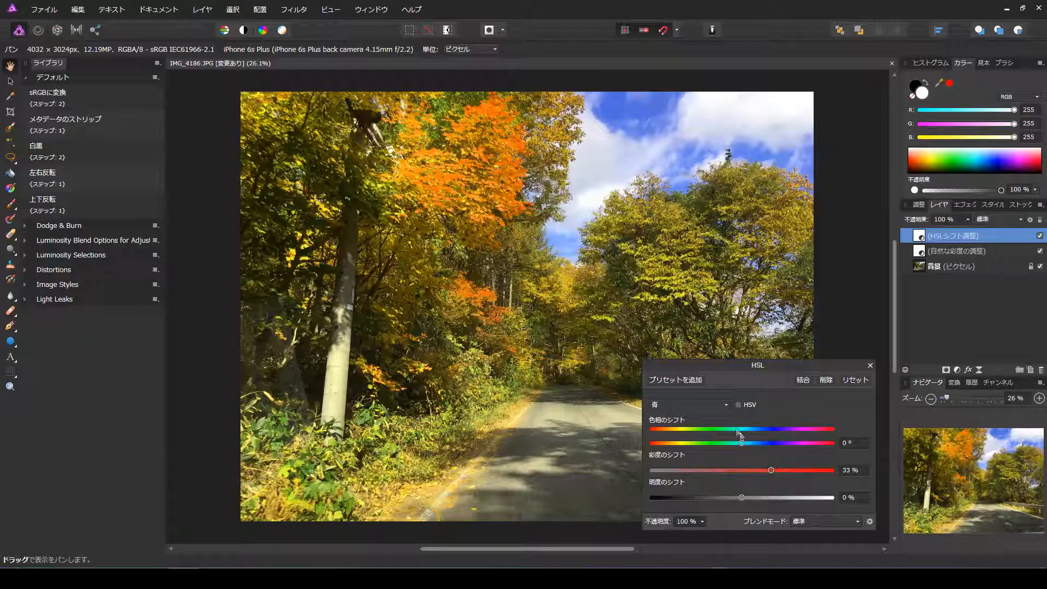
Slightly raise the saturation shift of the magenta (マゼンタ) range and close the HSL settings
{"action": "left_click", "coordinate": [715, 404]}
{"action": "left_click", "coordinate": [712, 497]}
{"action": "left_click_drag", "start_coordinate": [742, 470], "coordinate": [755, 470]}
{"action": "left_click", "coordinate": [872, 366]}
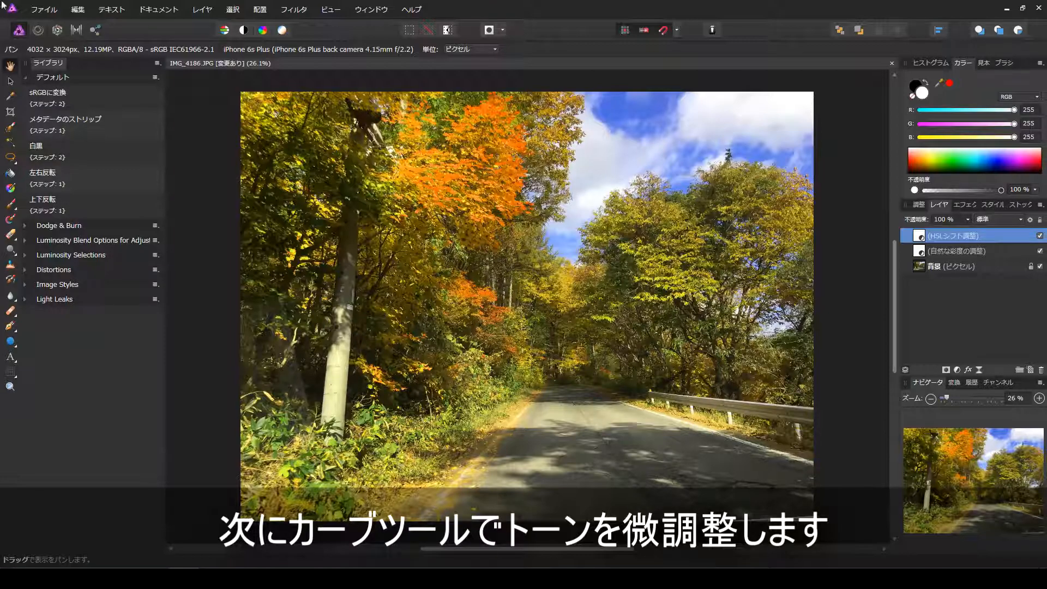
Add a curves (カーブ) adjustment layer with a gentle S-curve, slightly raising the highlights and lowering the shadows, and close its settings
{"action": "left_click", "coordinate": [200, 12]}
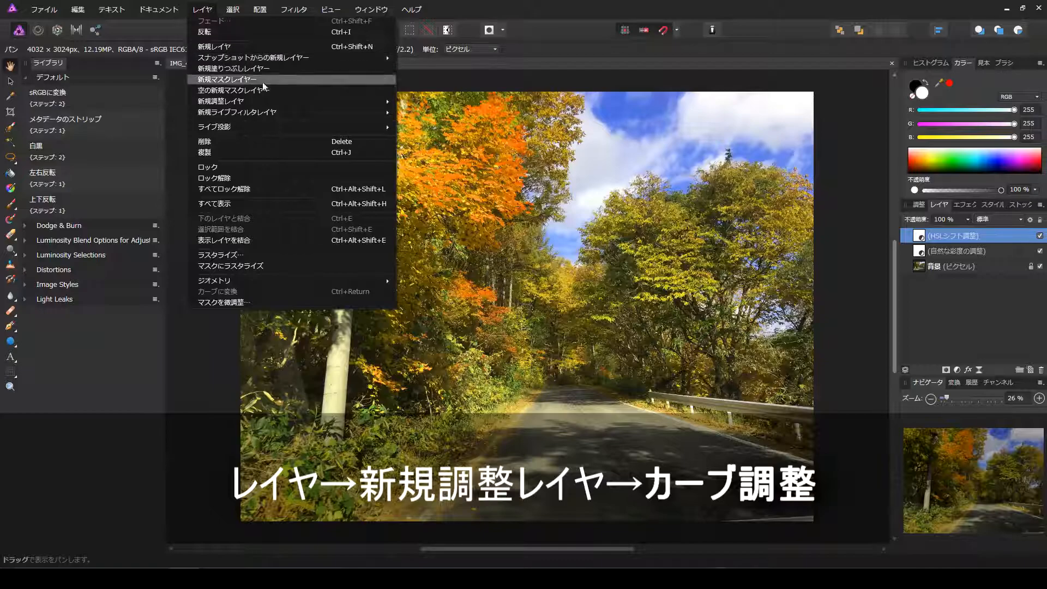
{"action": "mouse_move", "coordinate": [320, 106]}
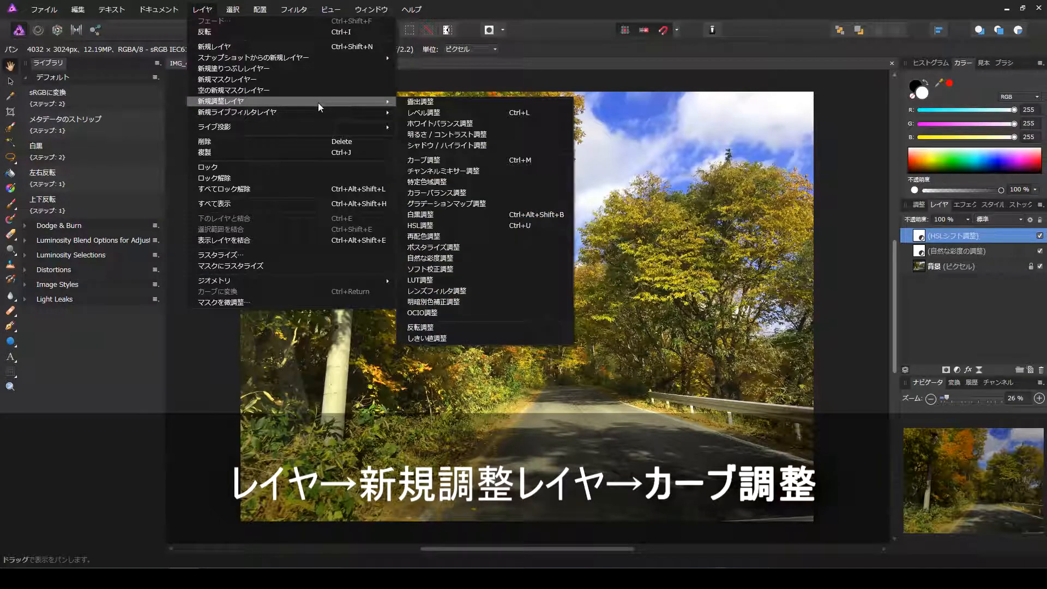
{"action": "left_click", "coordinate": [443, 159]}
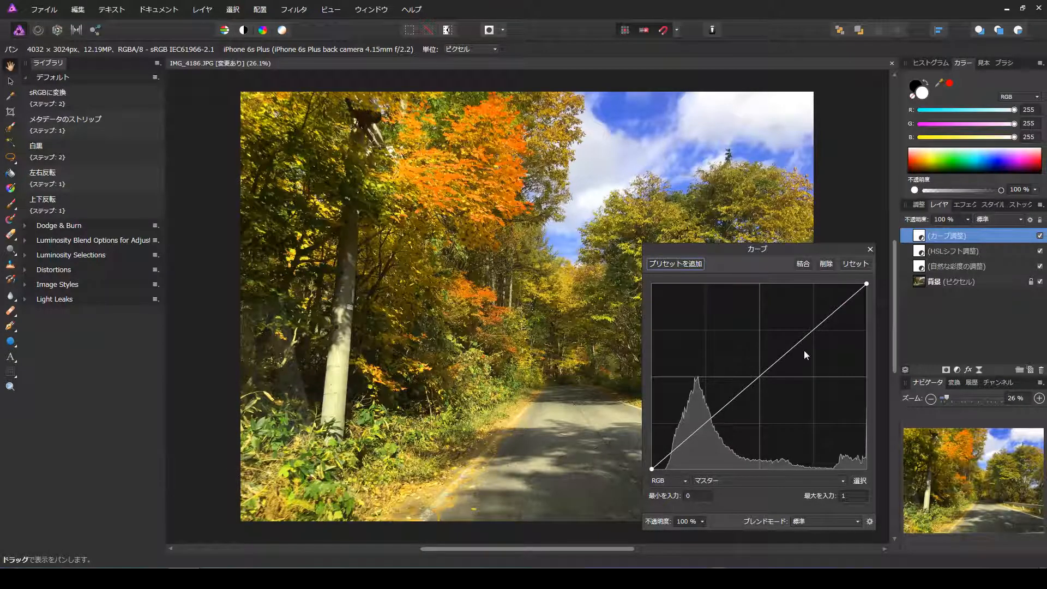
{"action": "mouse_move", "coordinate": [801, 344]}
{"action": "left_mouse_down"}
{"action": "mouse_move", "coordinate": [795, 334]}
{"action": "mouse_move", "coordinate": [807, 342]}
{"action": "mouse_move", "coordinate": [805, 332]}
{"action": "left_mouse_up"}
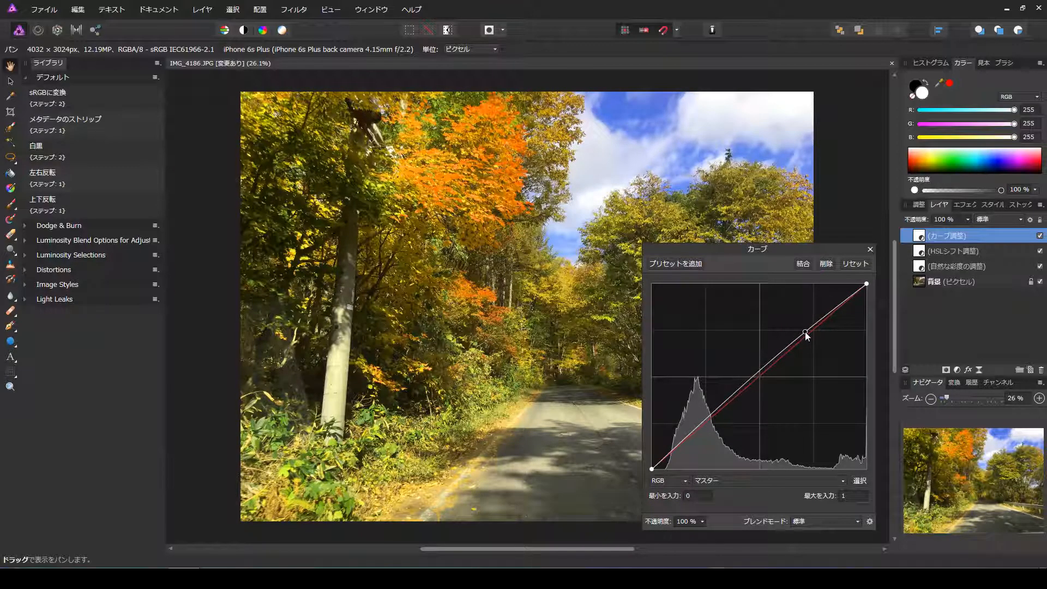
{"action": "left_click_drag", "start_coordinate": [696, 426], "coordinate": [700, 433]}
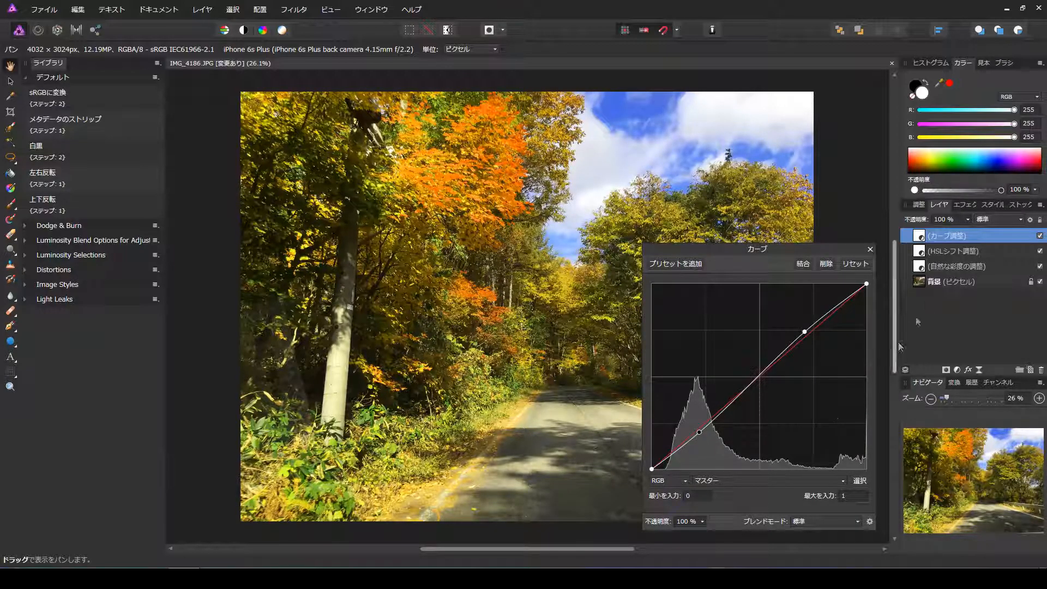
{"action": "left_click", "coordinate": [871, 250]}
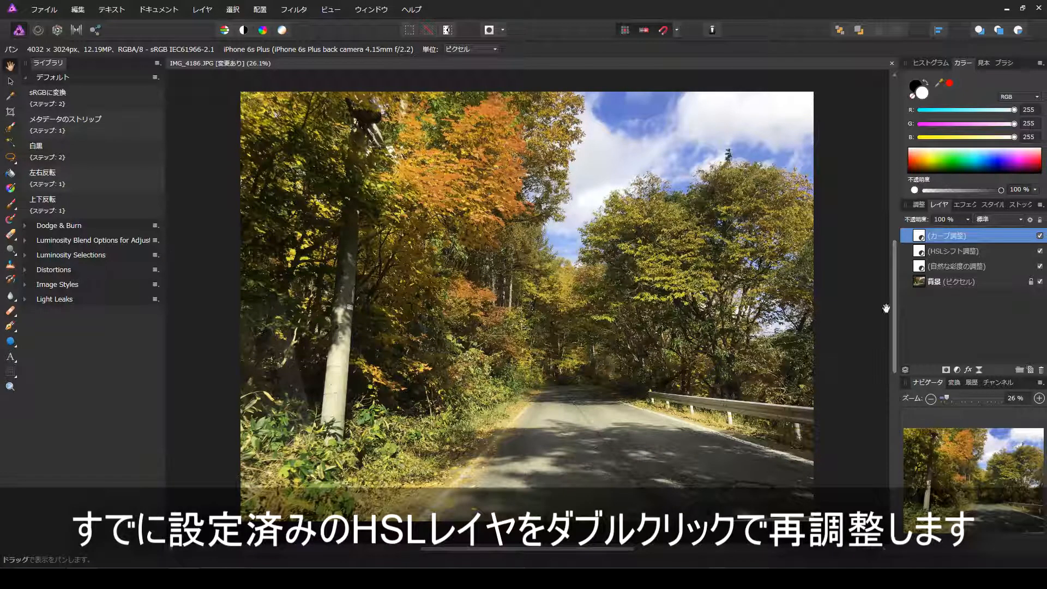
Reopen the HSL adjustment layer and set the red range's saturation shift to 57% and hue shift to 11.5°
{"action": "left_click", "coordinate": [922, 253]}
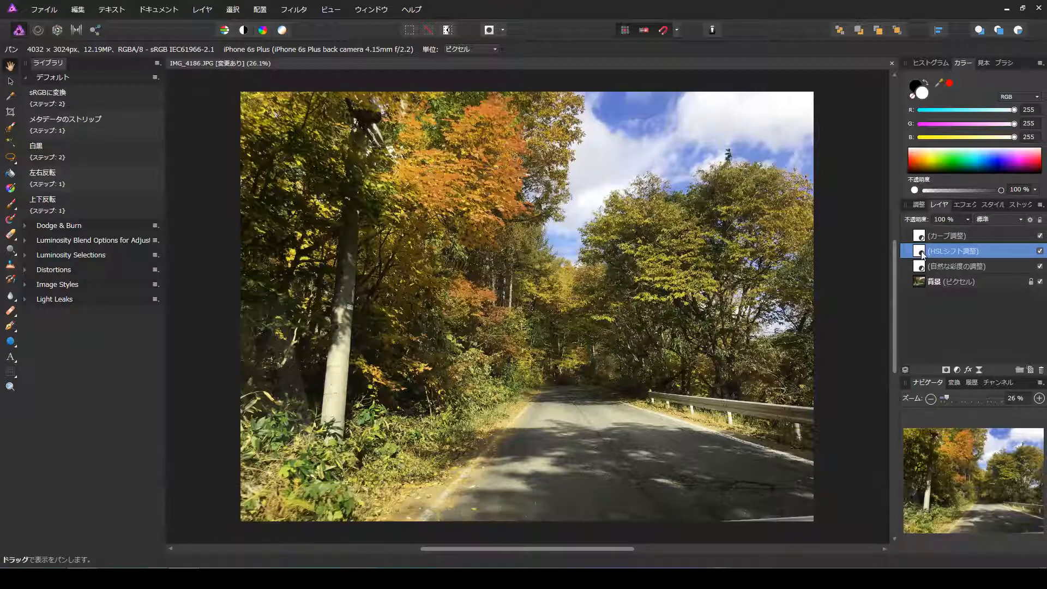
{"action": "double_click", "coordinate": [922, 252]}
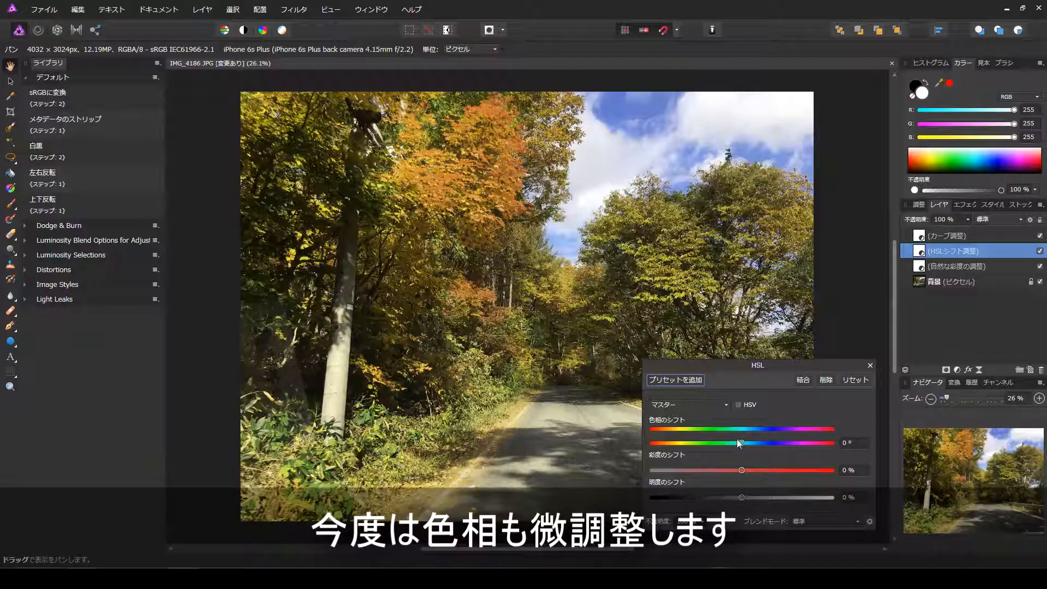
{"action": "left_click", "coordinate": [726, 404]}
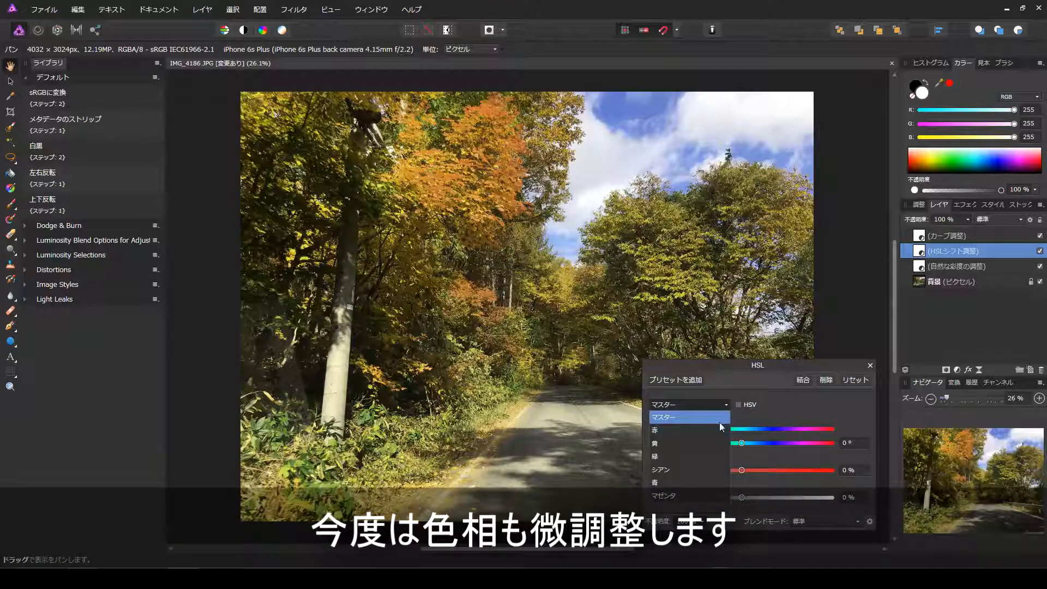
{"action": "left_click", "coordinate": [718, 425]}
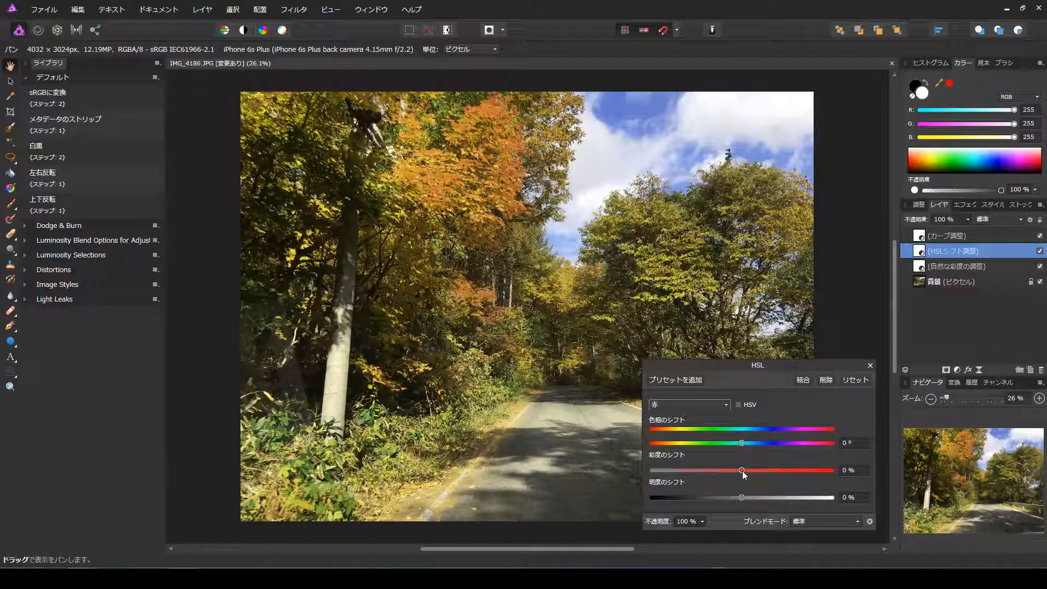
{"action": "left_click_drag", "start_coordinate": [742, 470], "coordinate": [797, 473]}
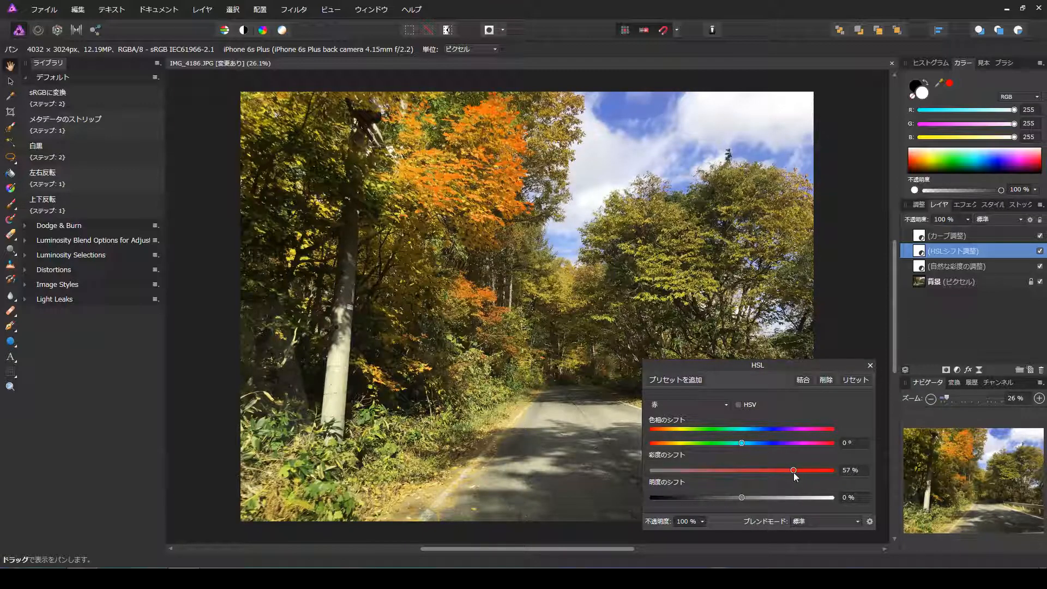
{"action": "left_click_drag", "start_coordinate": [742, 443], "coordinate": [752, 444]}
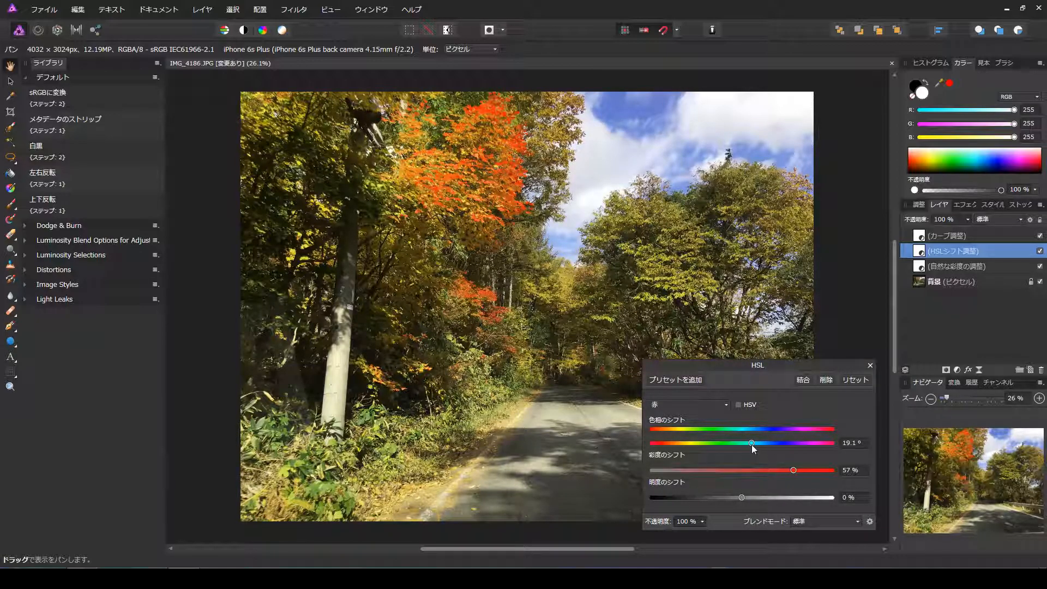
{"action": "left_click_drag", "start_coordinate": [750, 444], "coordinate": [748, 444]}
In the HSL adjustment, set the yellow (黄) range's saturation shift to 28% and hue shift to 4.9°
{"action": "left_click", "coordinate": [718, 408]}
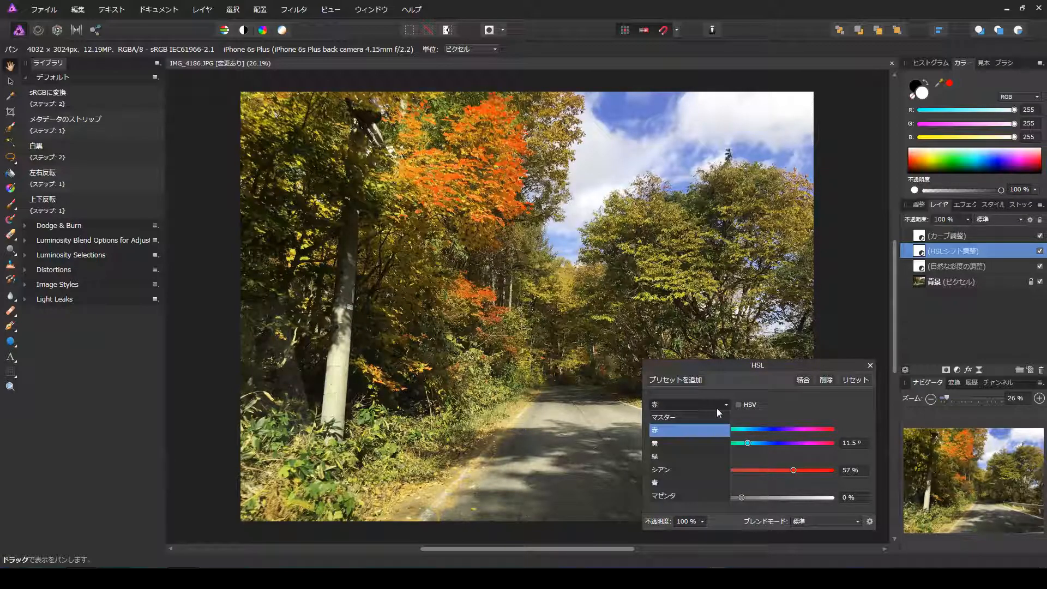
{"action": "left_click", "coordinate": [716, 440]}
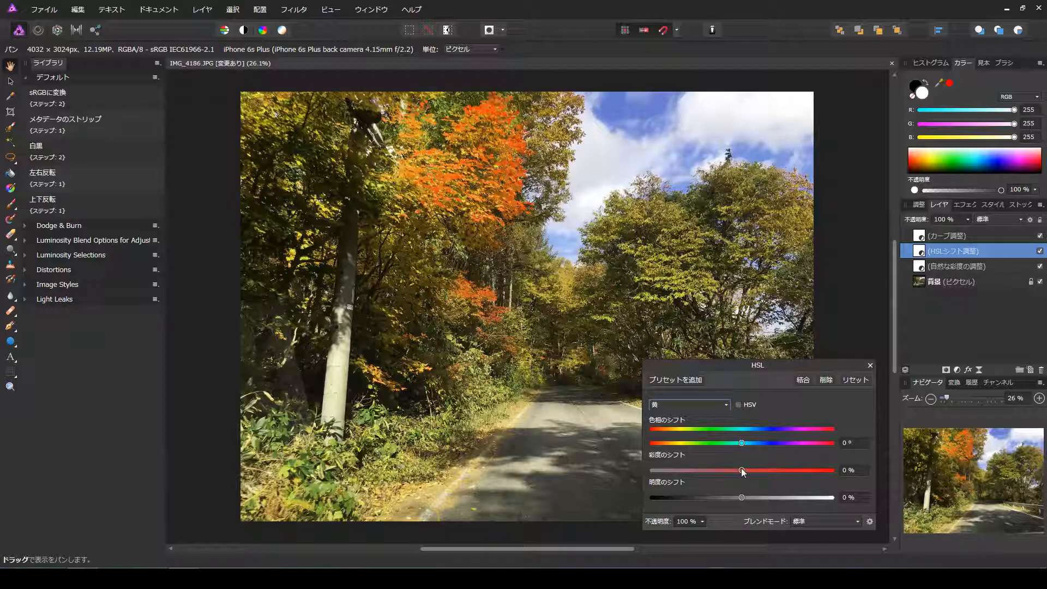
{"action": "left_click_drag", "start_coordinate": [742, 471], "coordinate": [767, 470]}
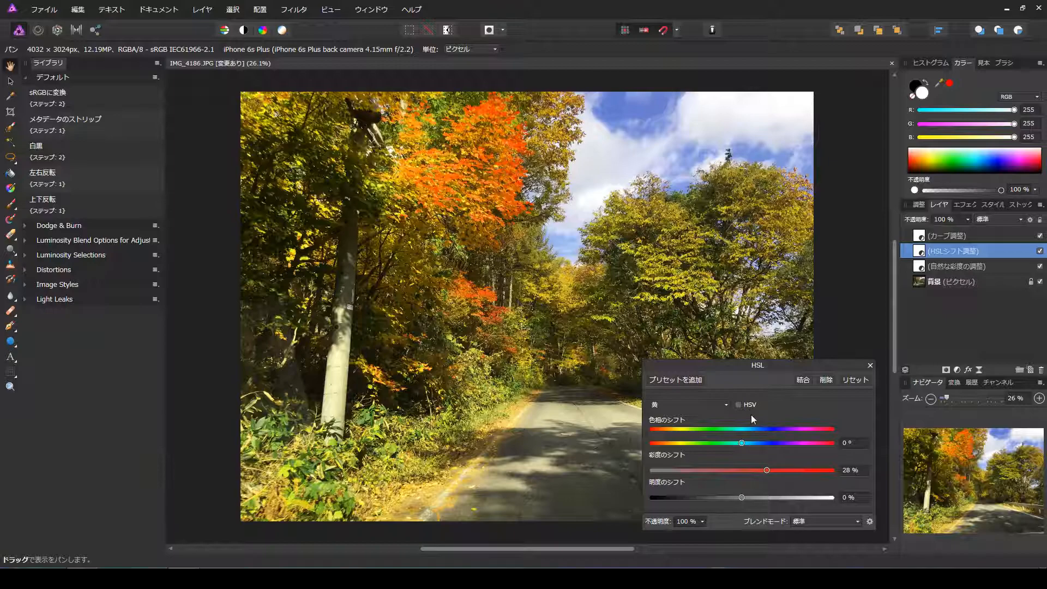
{"action": "left_click_drag", "start_coordinate": [742, 443], "coordinate": [744, 443]}
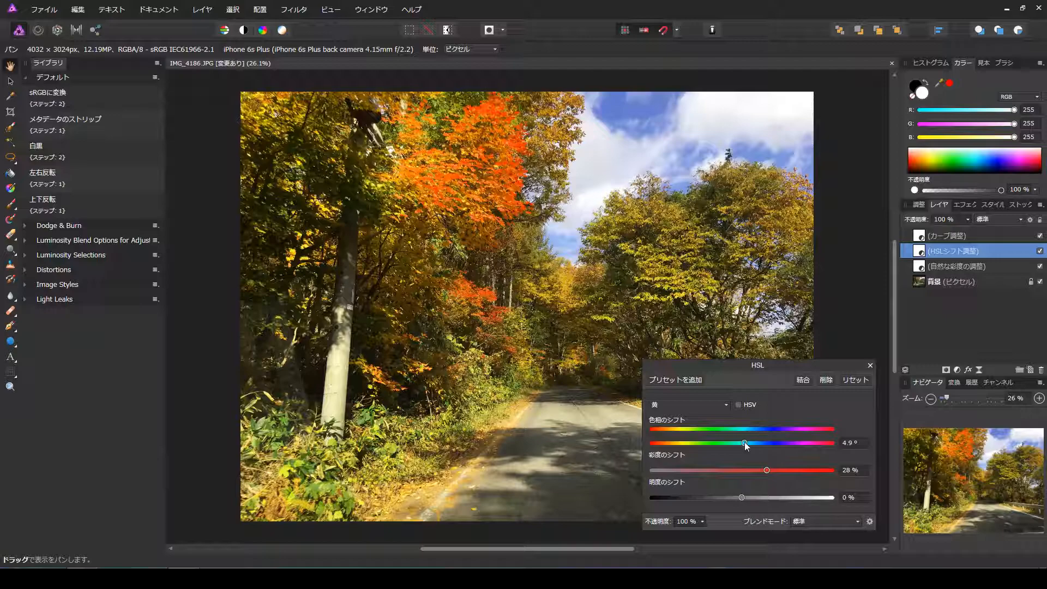
Set the green (緑) range's saturation shift to 10% and hue shift to 7.1°
{"action": "left_click", "coordinate": [723, 407]}
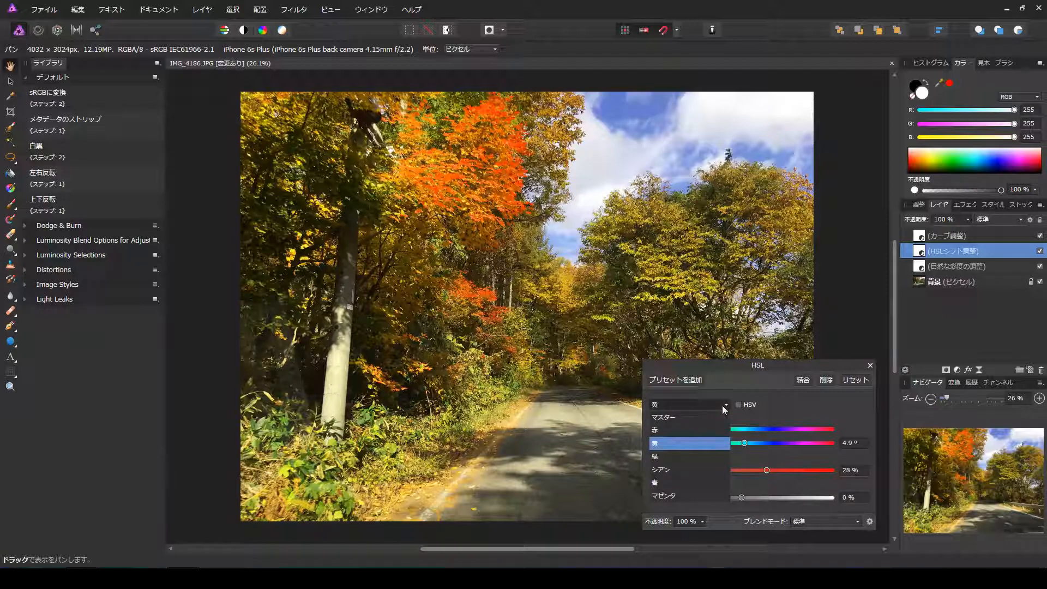
{"action": "left_click", "coordinate": [712, 456]}
{"action": "left_click_drag", "start_coordinate": [741, 470], "coordinate": [745, 444]}
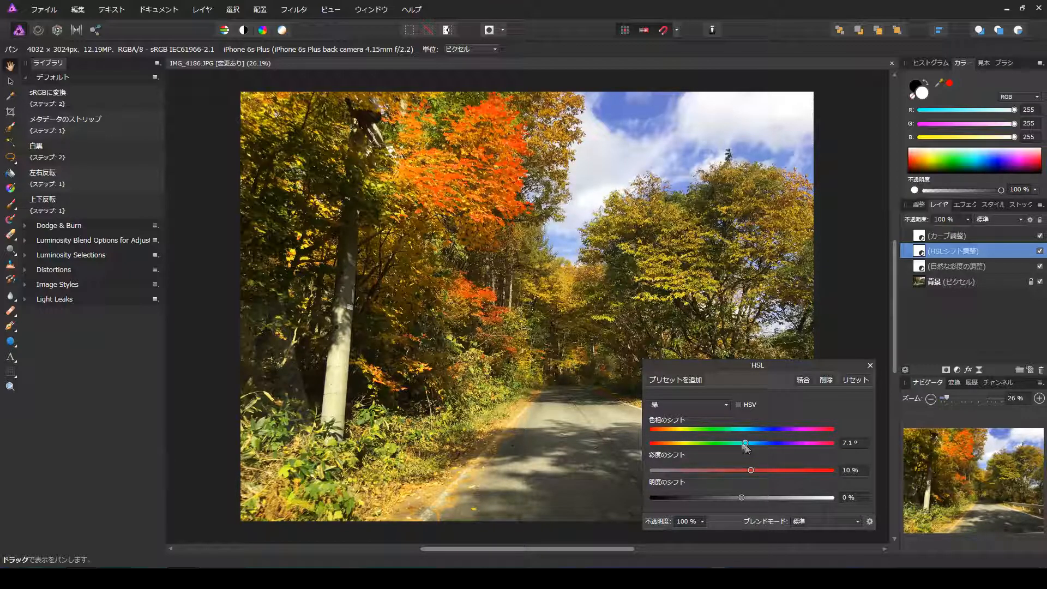
Set the cyan (シアン) range's saturation shift to 19%, and the blue (青) range's saturation shift to 22% and hue shift to 1.6°
{"action": "left_click", "coordinate": [722, 407]}
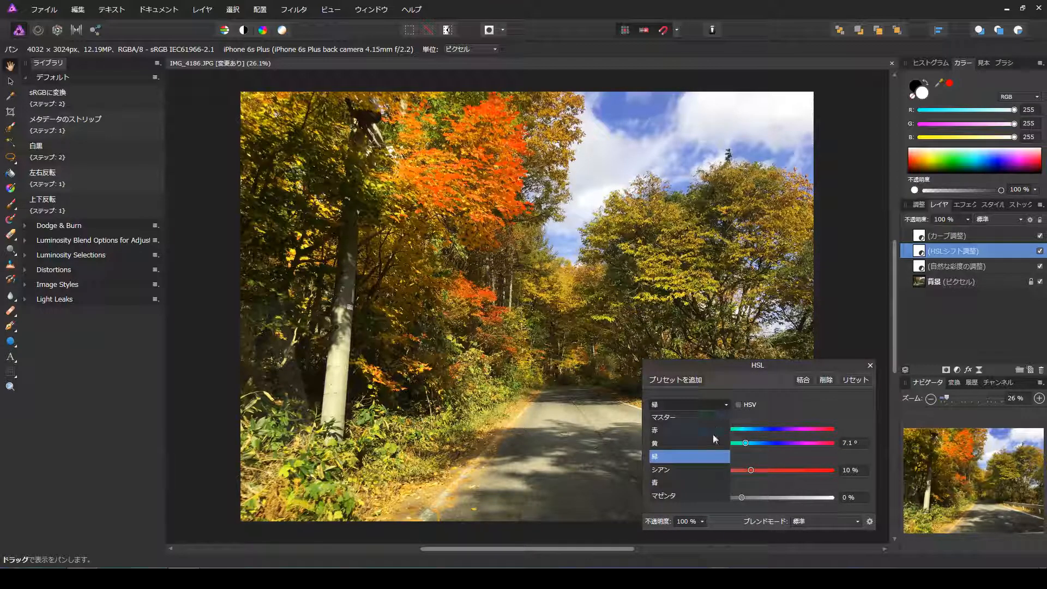
{"action": "left_click", "coordinate": [712, 467]}
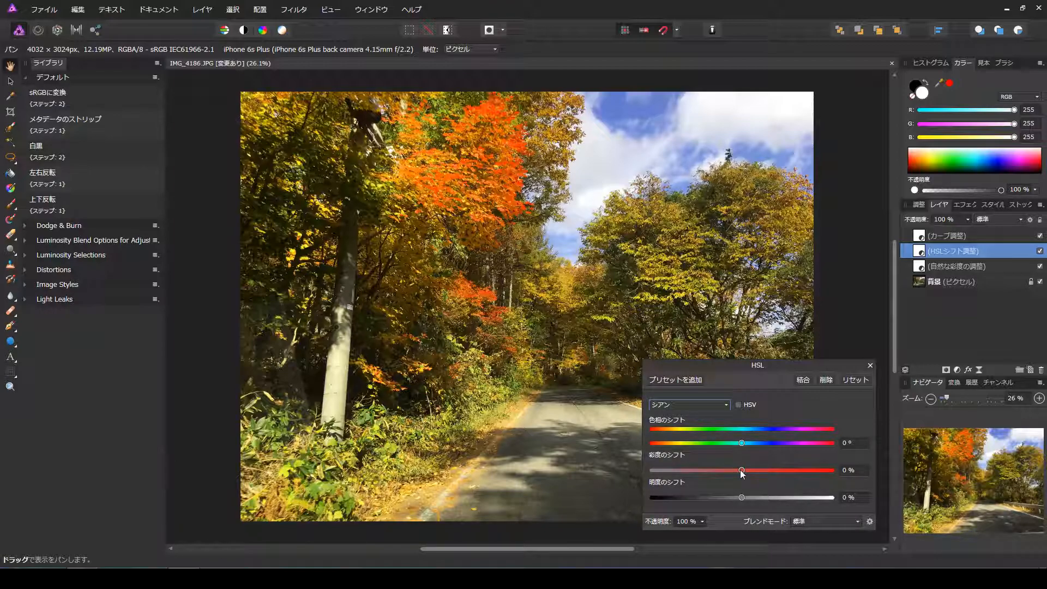
{"action": "left_click_drag", "start_coordinate": [741, 470], "coordinate": [755, 469]}
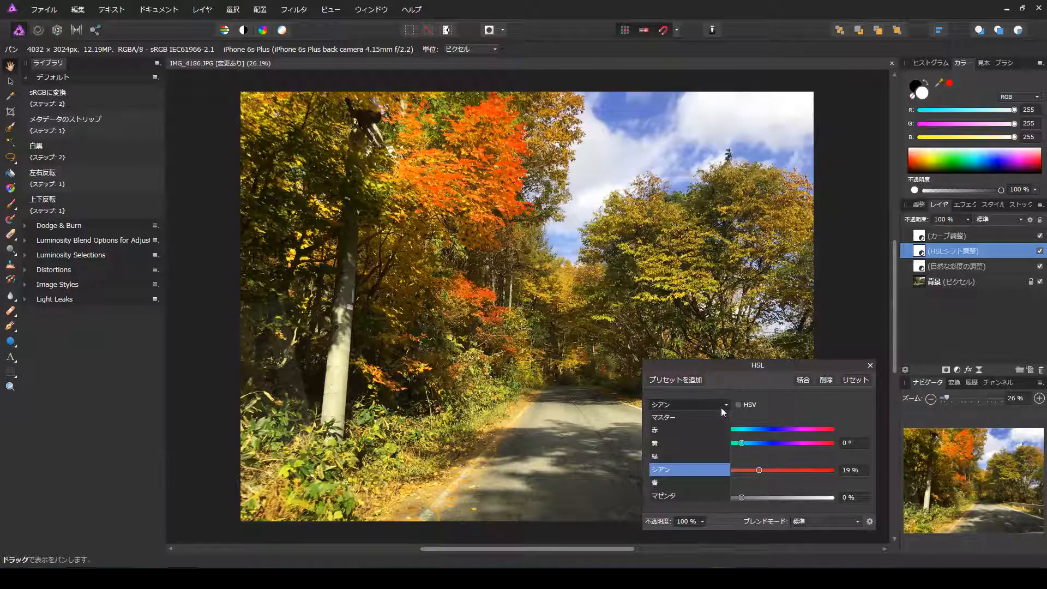
{"action": "left_click", "coordinate": [715, 483]}
{"action": "left_click_drag", "start_coordinate": [745, 471], "coordinate": [763, 471]}
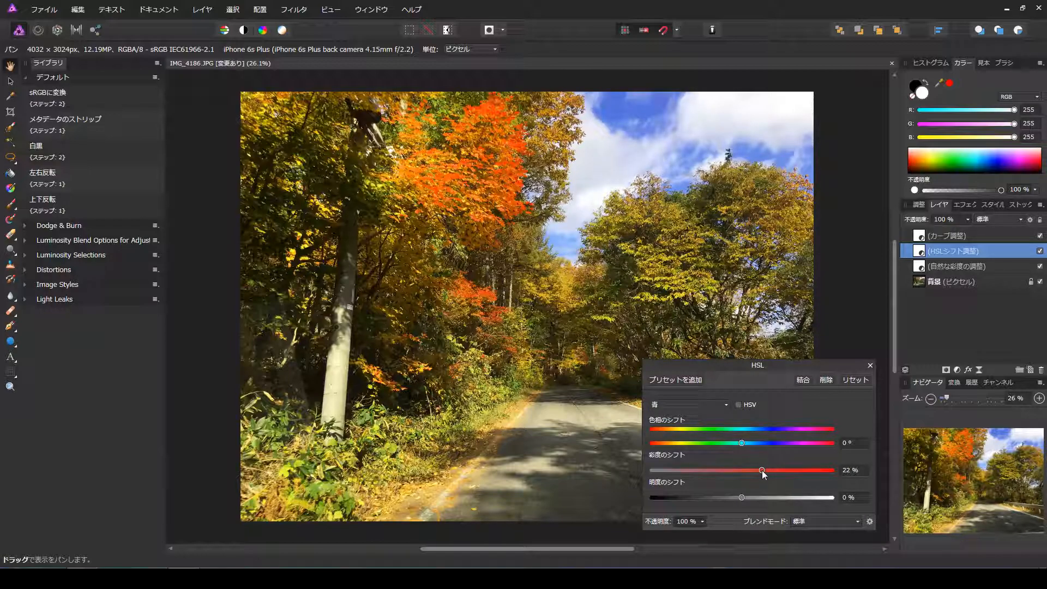
{"action": "mouse_move", "coordinate": [742, 443]}
{"action": "left_mouse_down"}
{"action": "mouse_move", "coordinate": [753, 443]}
{"action": "mouse_move", "coordinate": [743, 445]}
{"action": "left_mouse_up"}
Slightly raise the saturation and hue shifts of the magenta (マゼンタ) range and close the HSL settings
{"action": "left_click", "coordinate": [694, 405]}
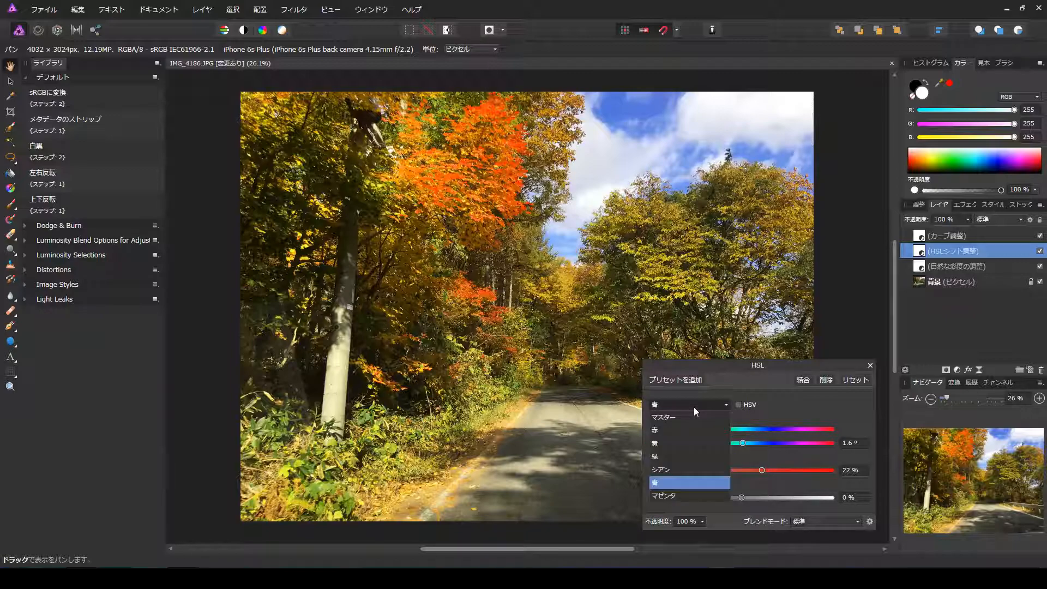
{"action": "left_click", "coordinate": [694, 495]}
{"action": "mouse_move", "coordinate": [745, 469]}
{"action": "left_mouse_down"}
{"action": "mouse_move", "coordinate": [758, 469]}
{"action": "mouse_move", "coordinate": [742, 479]}
{"action": "mouse_move", "coordinate": [794, 478]}
{"action": "mouse_move", "coordinate": [719, 484]}
{"action": "mouse_move", "coordinate": [743, 472]}
{"action": "left_mouse_up"}
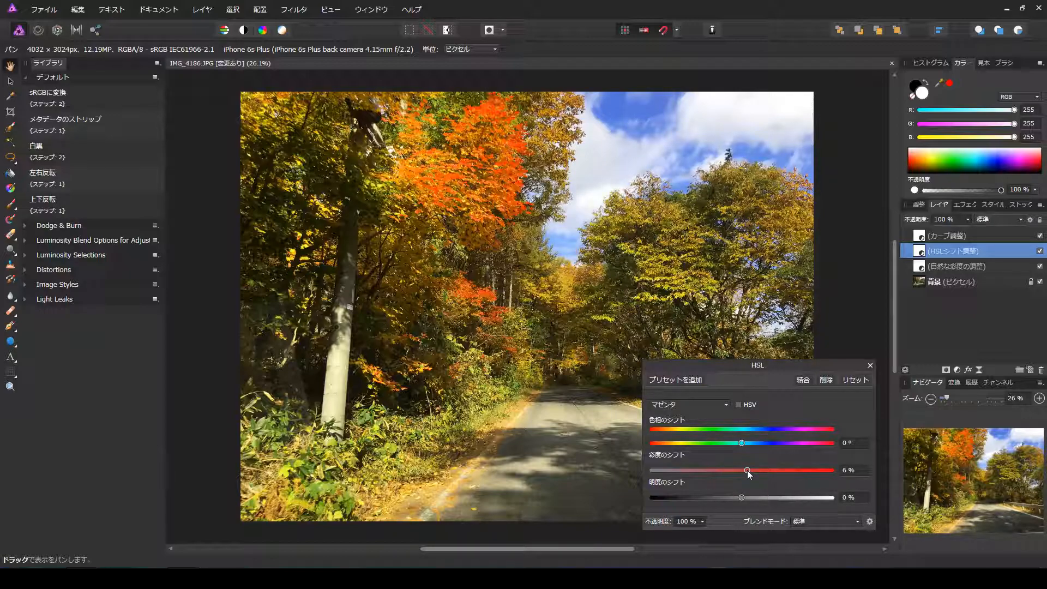
{"action": "mouse_move", "coordinate": [742, 443]}
{"action": "left_mouse_down"}
{"action": "mouse_move", "coordinate": [722, 444]}
{"action": "mouse_move", "coordinate": [745, 444]}
{"action": "left_mouse_up"}
{"action": "left_click", "coordinate": [870, 365]}
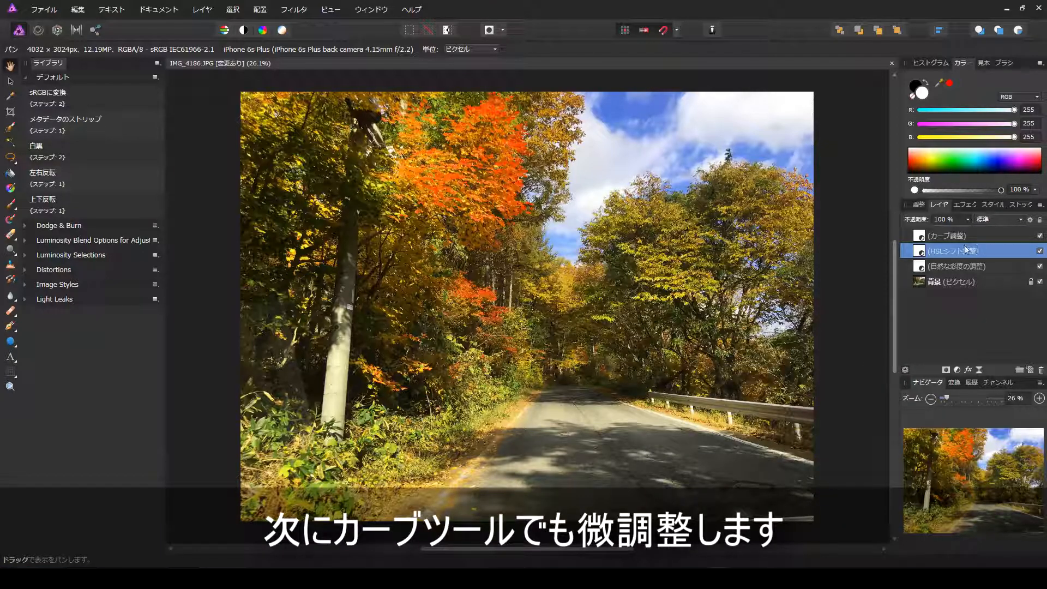
Reopen the curves (カーブ) adjustment, strengthen the S-curve by slightly raising the highlight point and lowering the shadow point, and close its settings
{"action": "double_click", "coordinate": [920, 238]}
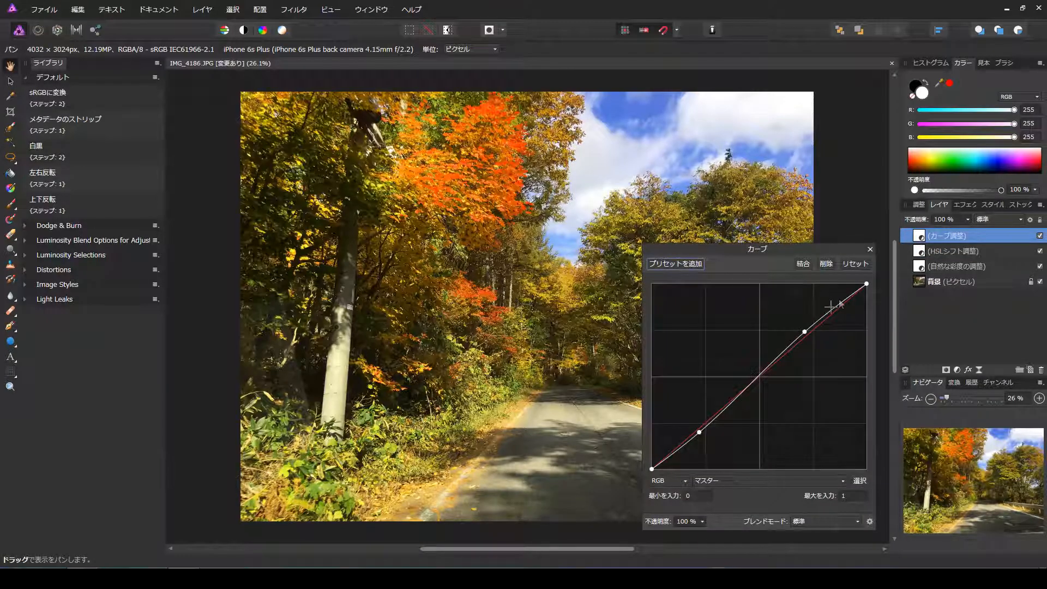
{"action": "left_click", "coordinate": [805, 329]}
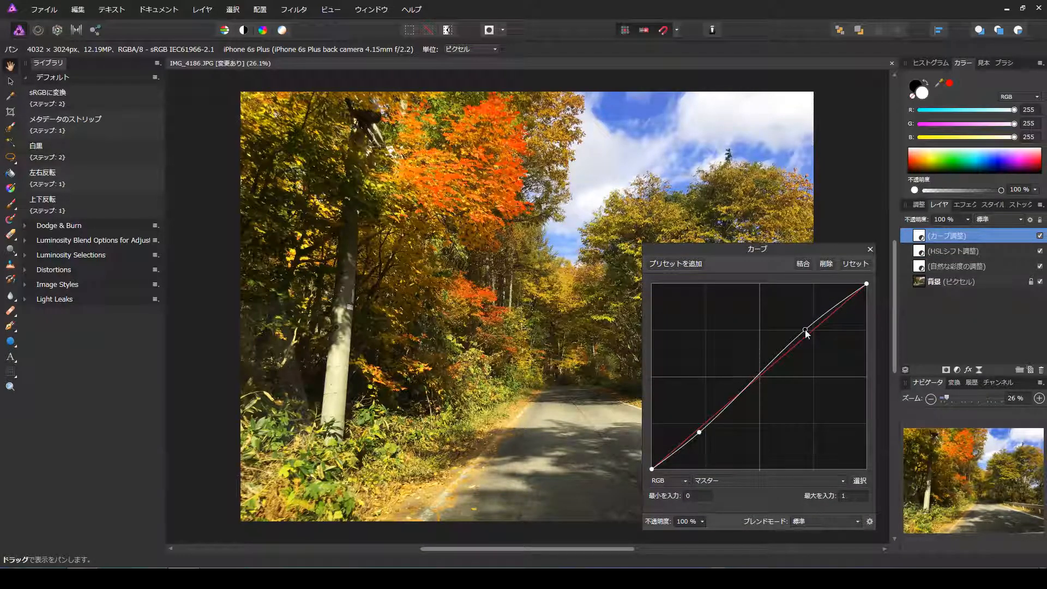
{"action": "left_click_drag", "start_coordinate": [806, 331], "coordinate": [803, 328]}
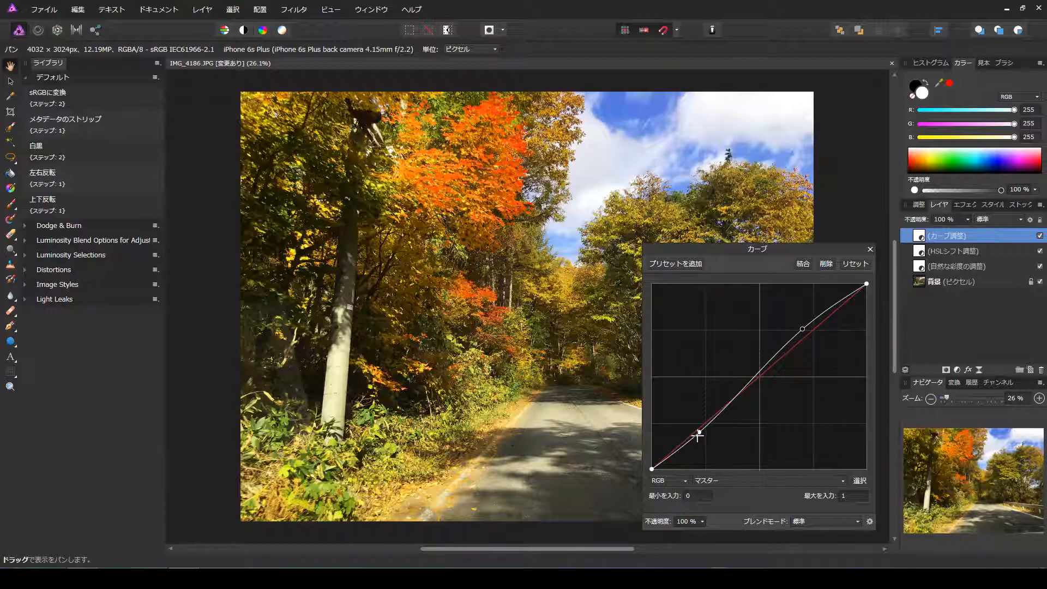
{"action": "left_click_drag", "start_coordinate": [699, 433], "coordinate": [700, 437]}
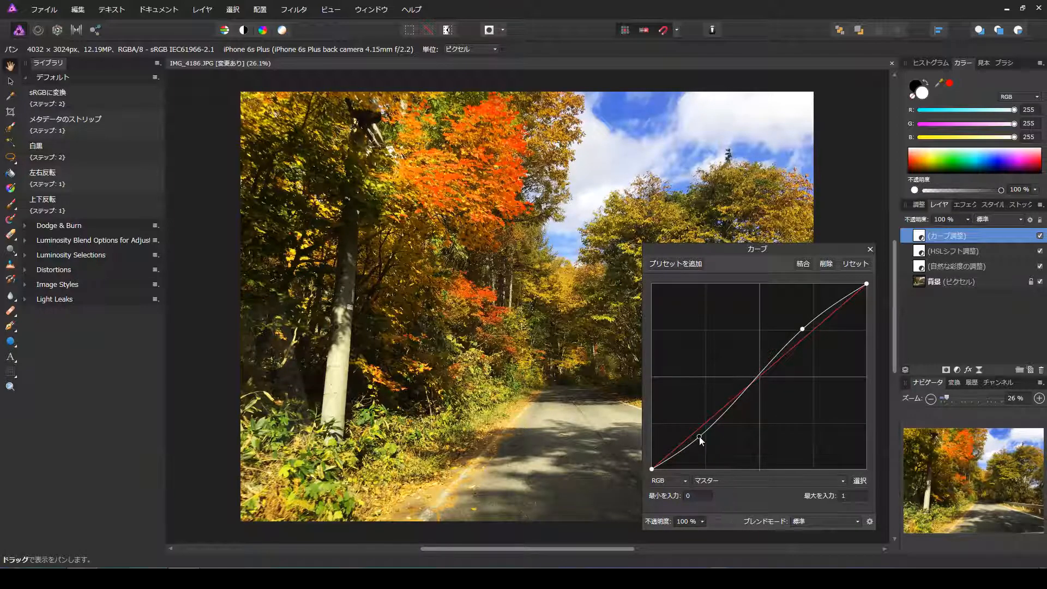
{"action": "left_click_drag", "start_coordinate": [700, 437], "coordinate": [700, 435]}
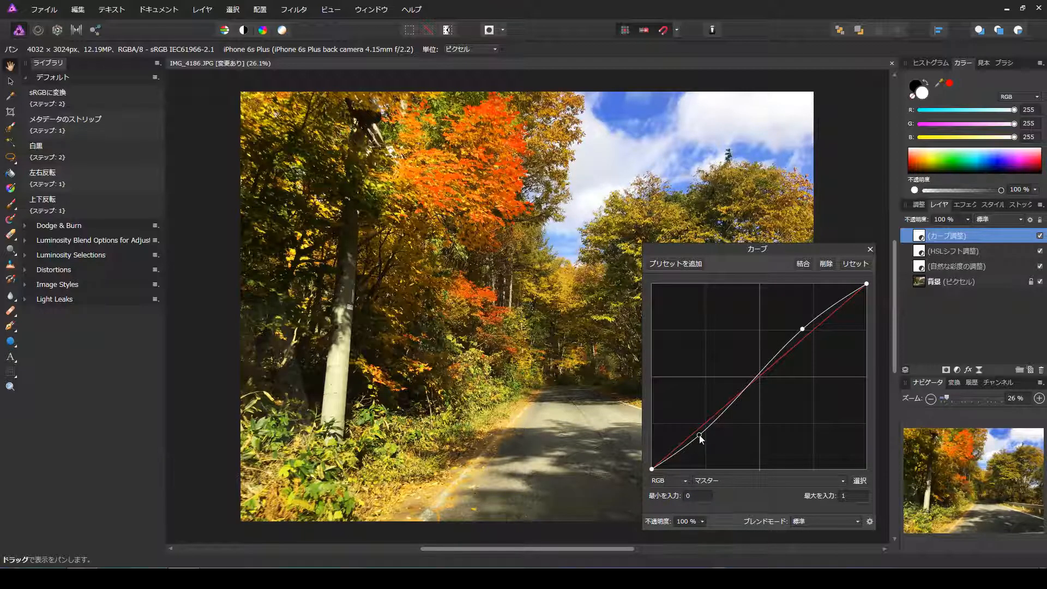
{"action": "left_click", "coordinate": [870, 250]}
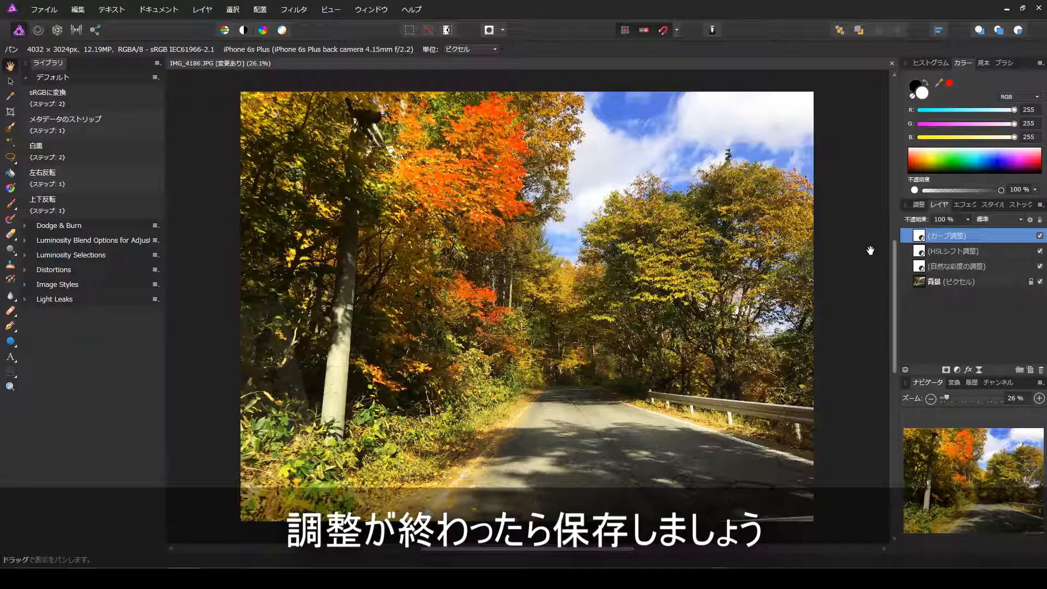
Save the document as the Affinity file IMG_4186.afphoto in the tmp folder
{"action": "left_click", "coordinate": [44, 9]}
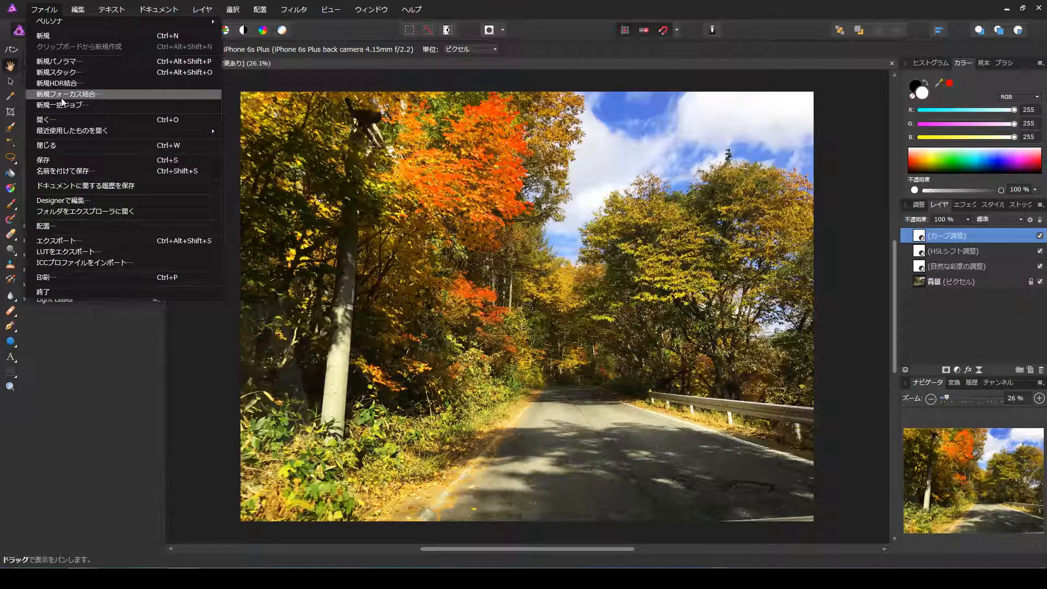
{"action": "left_click", "coordinate": [100, 170]}
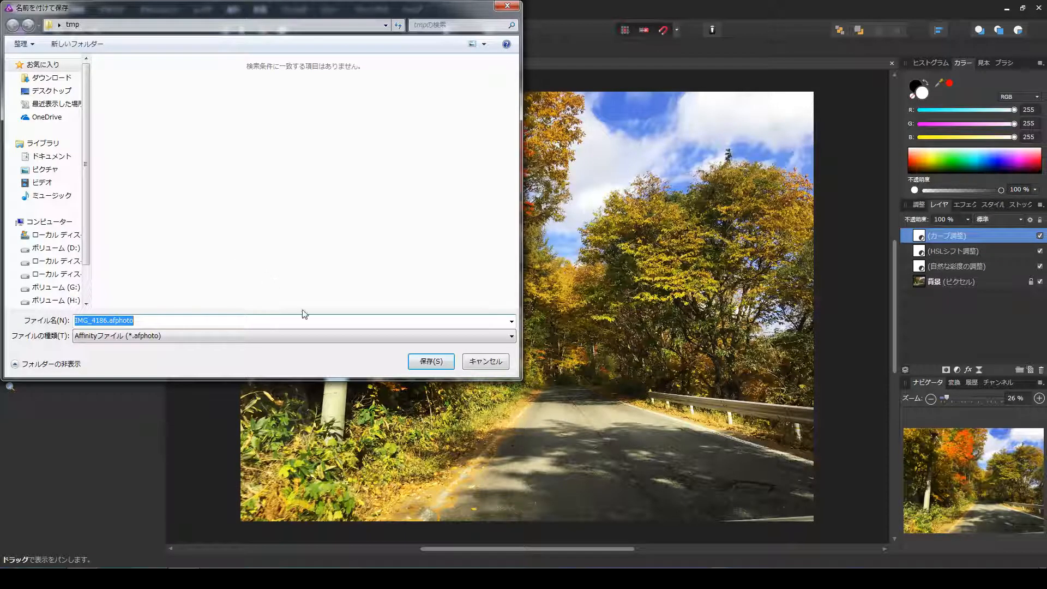
{"action": "left_click", "coordinate": [431, 361]}
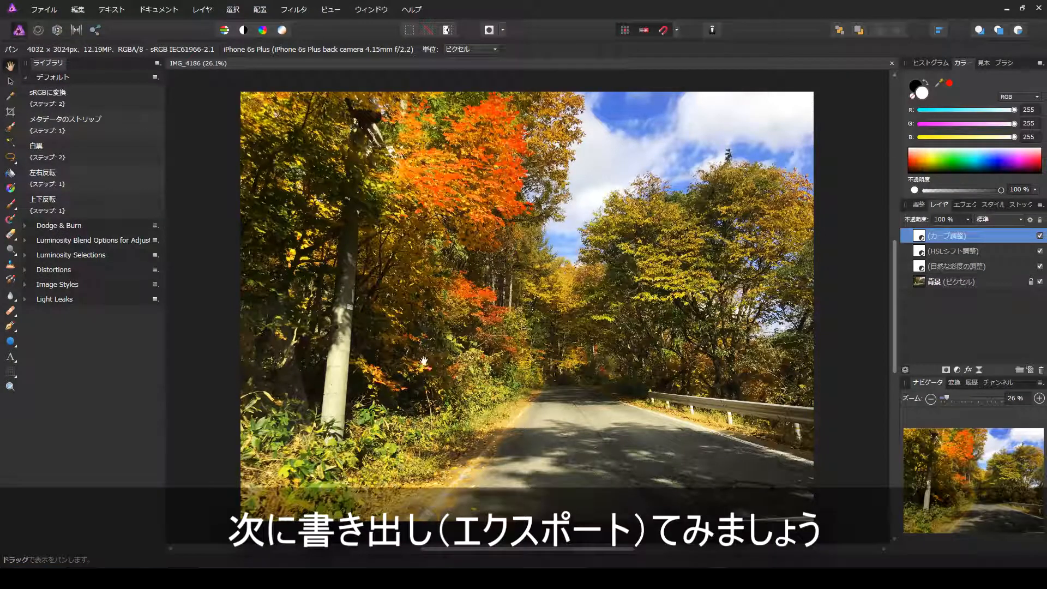
Export the photo as a best-quality (最高品質) JPEG at 4032 × 3024 px, named IMG_4186-2.jpg in the tmp folder to keep the original file
{"action": "left_click", "coordinate": [44, 9]}
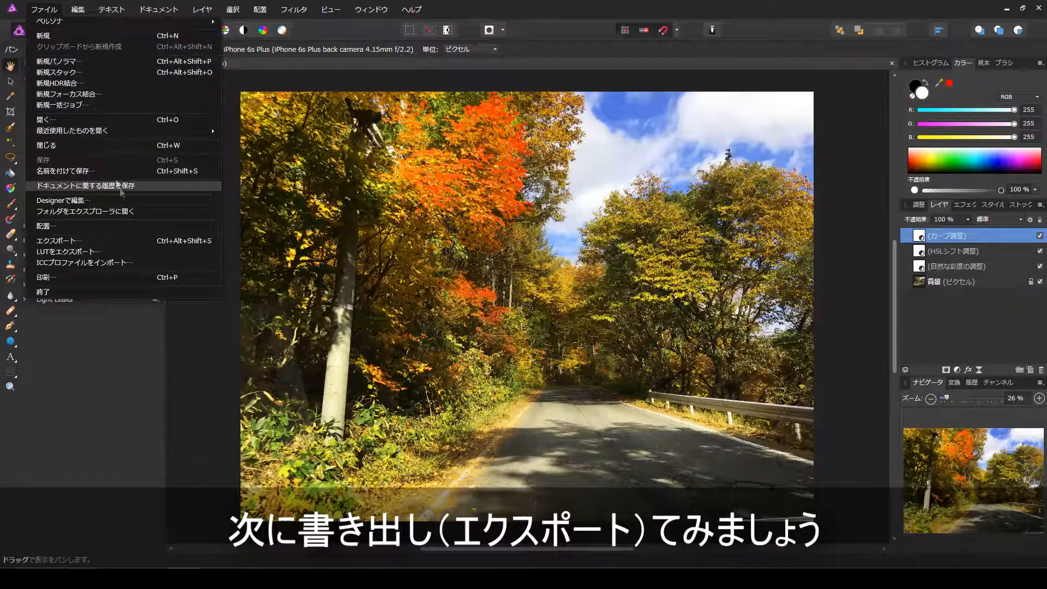
{"action": "left_click", "coordinate": [153, 241]}
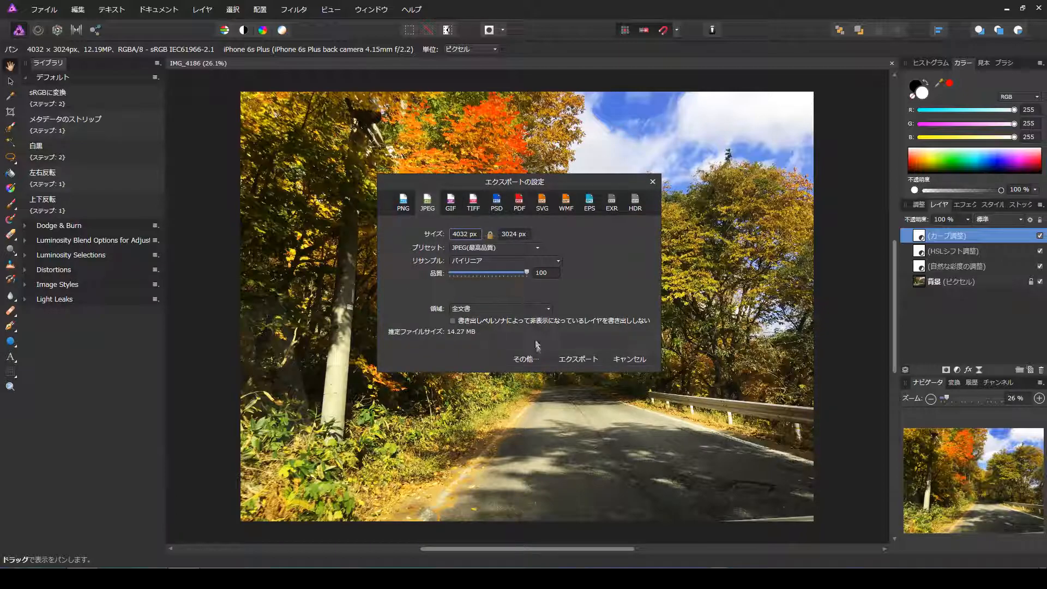
{"action": "left_click", "coordinate": [571, 360]}
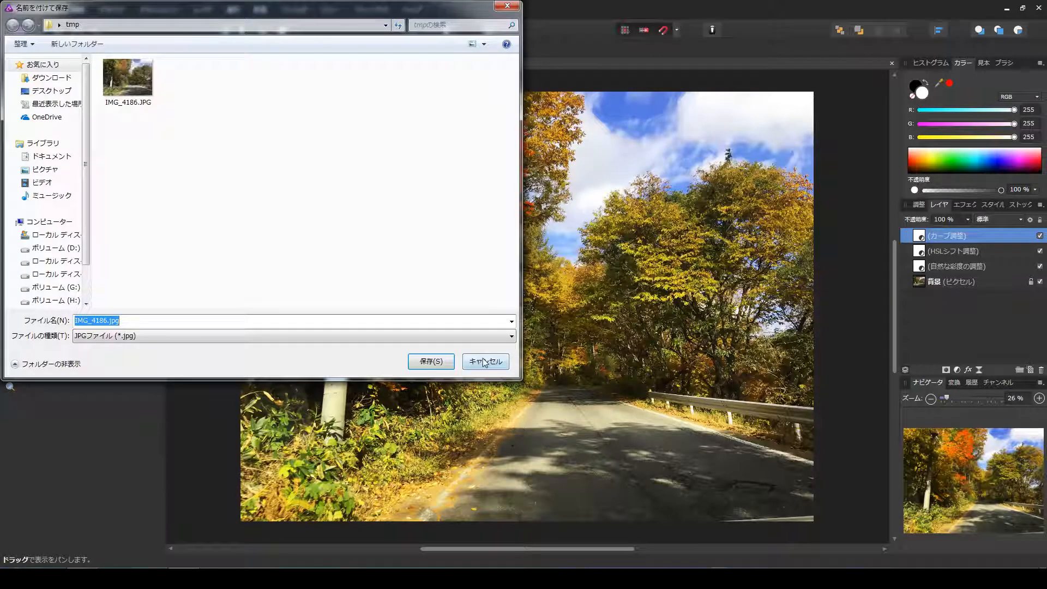
{"action": "left_click", "coordinate": [432, 362]}
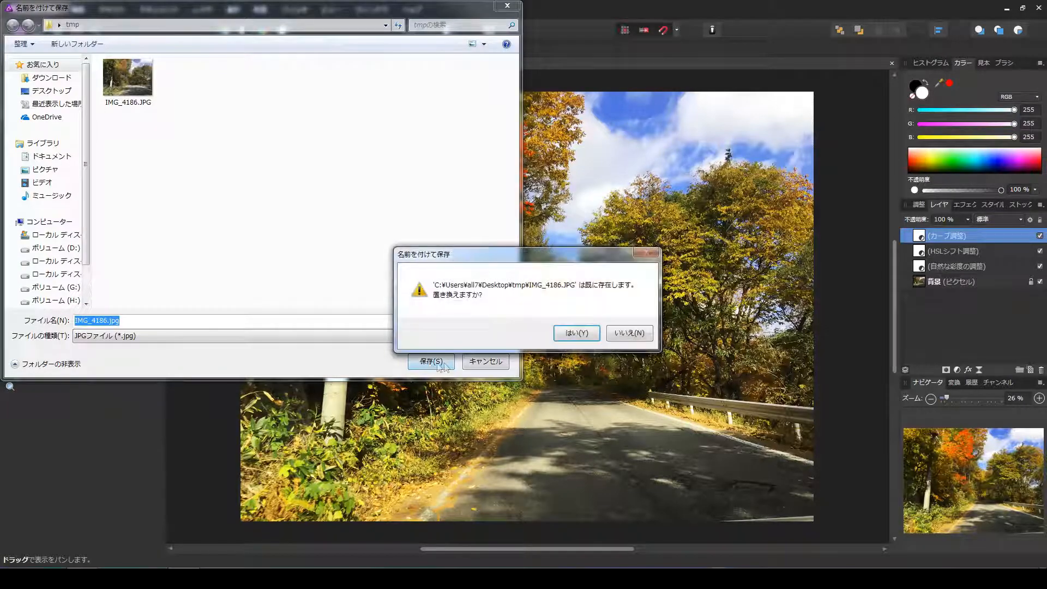
{"action": "left_click", "coordinate": [628, 333]}
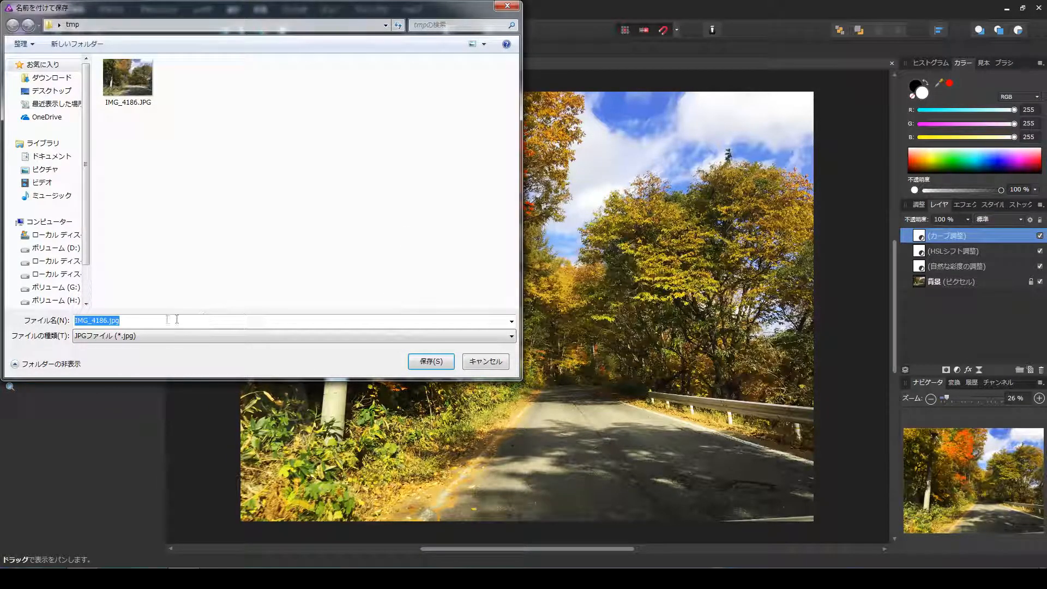
{"action": "left_click", "coordinate": [105, 321]}
{"action": "type", "text": "-2"}
{"action": "key", "text": "Return"}
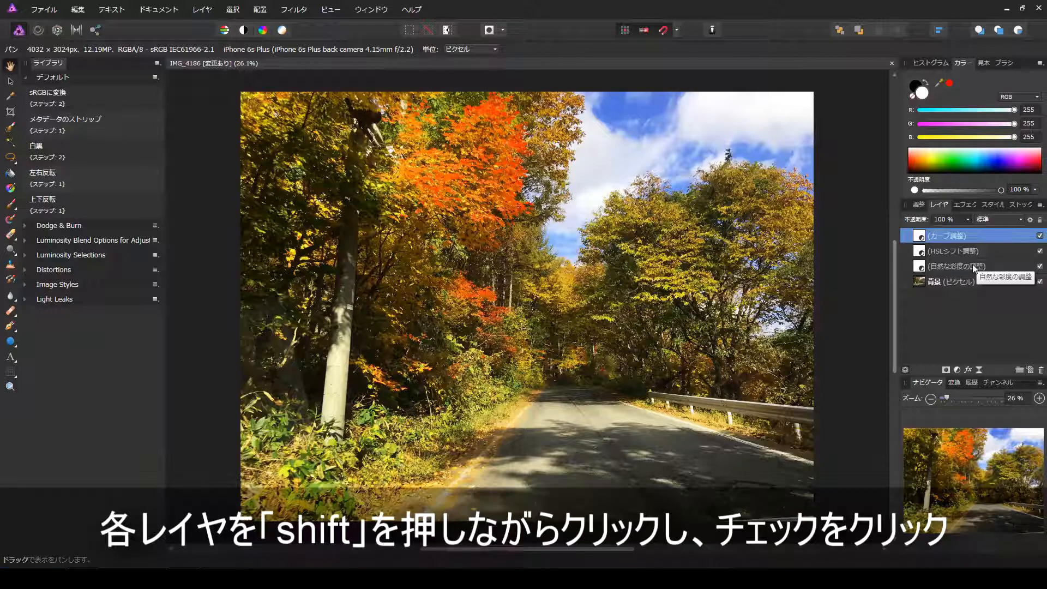
Select all three adjustment layers and switch their visibility off and on again to compare the photo before and after
{"action": "left_click", "coordinate": [973, 265], "text": "shift"}
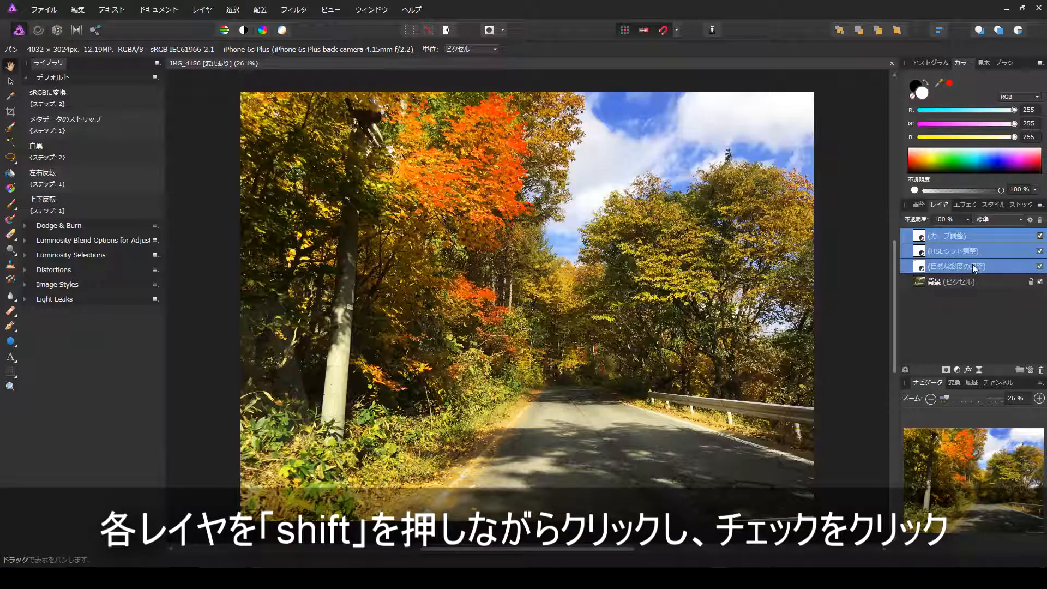
{"action": "left_click", "coordinate": [1040, 267]}
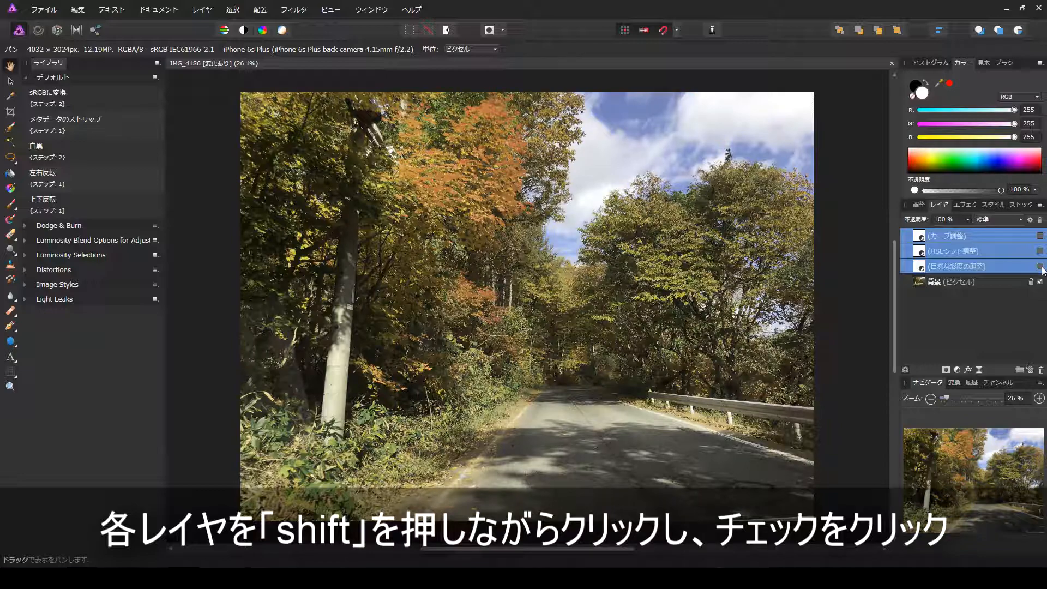
{"action": "left_click", "coordinate": [1041, 267]}
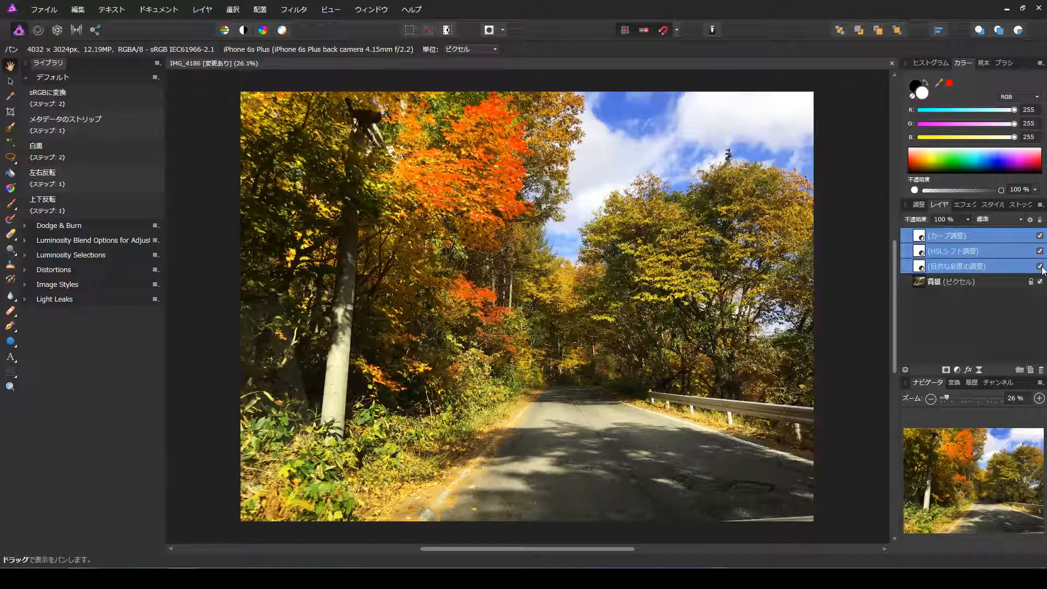